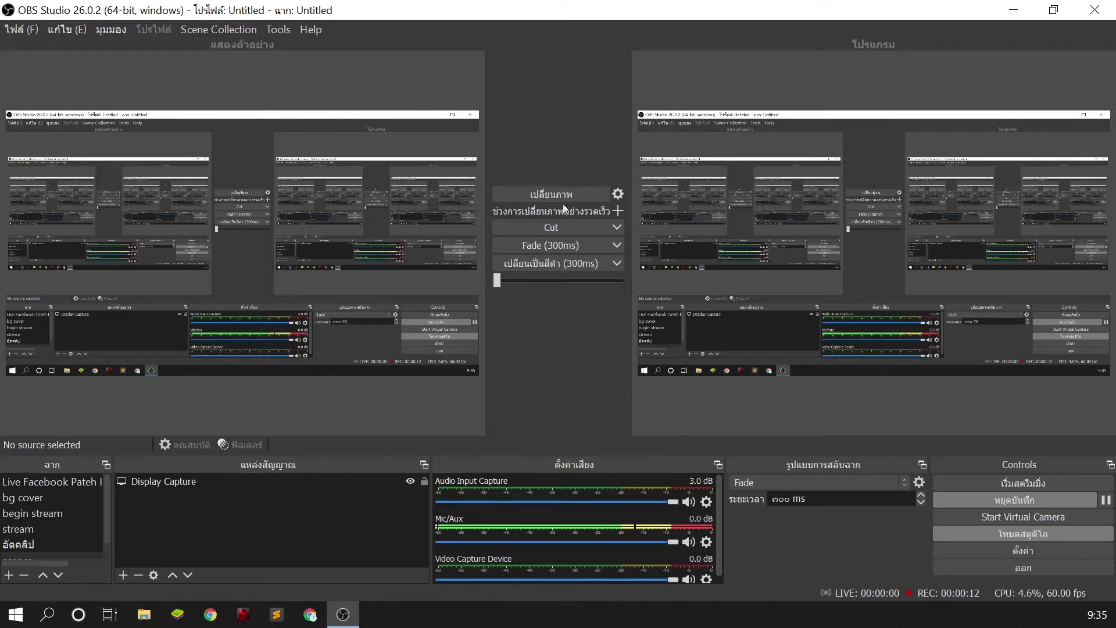
Select the scene named scence and check its Display Capture source
key(Down)
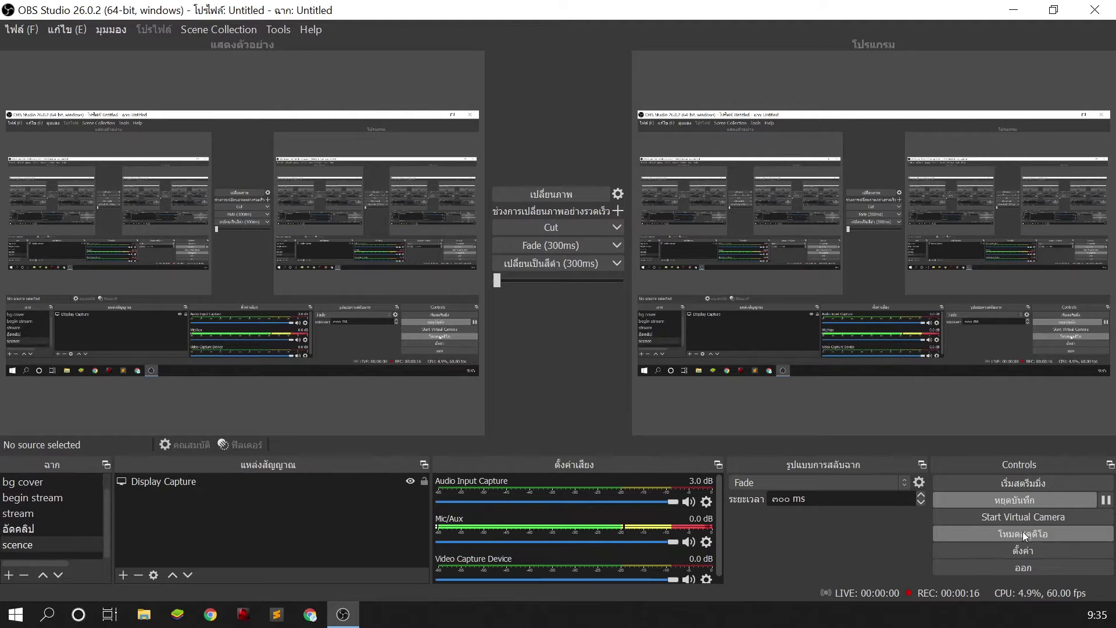
key(Up)
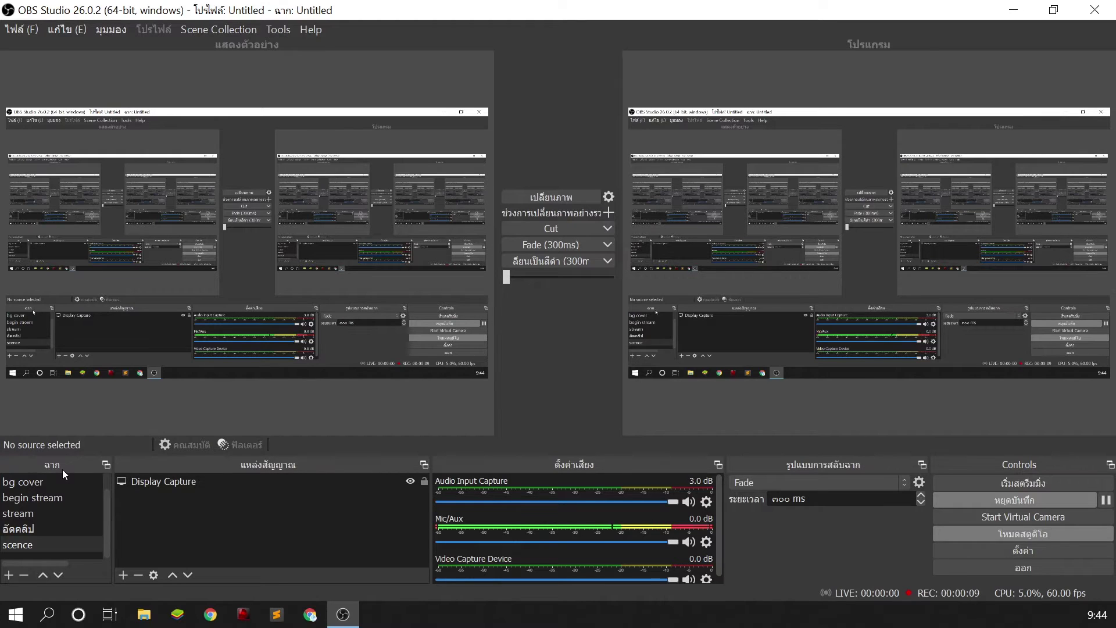
click(170, 486)
click(263, 529)
click(119, 577)
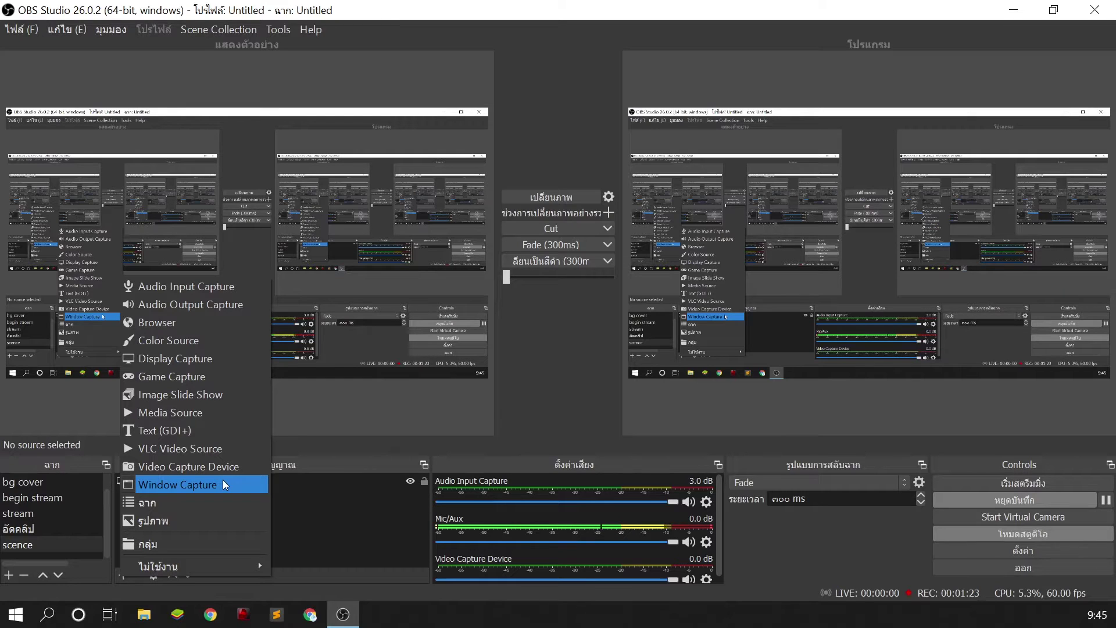
click(225, 365)
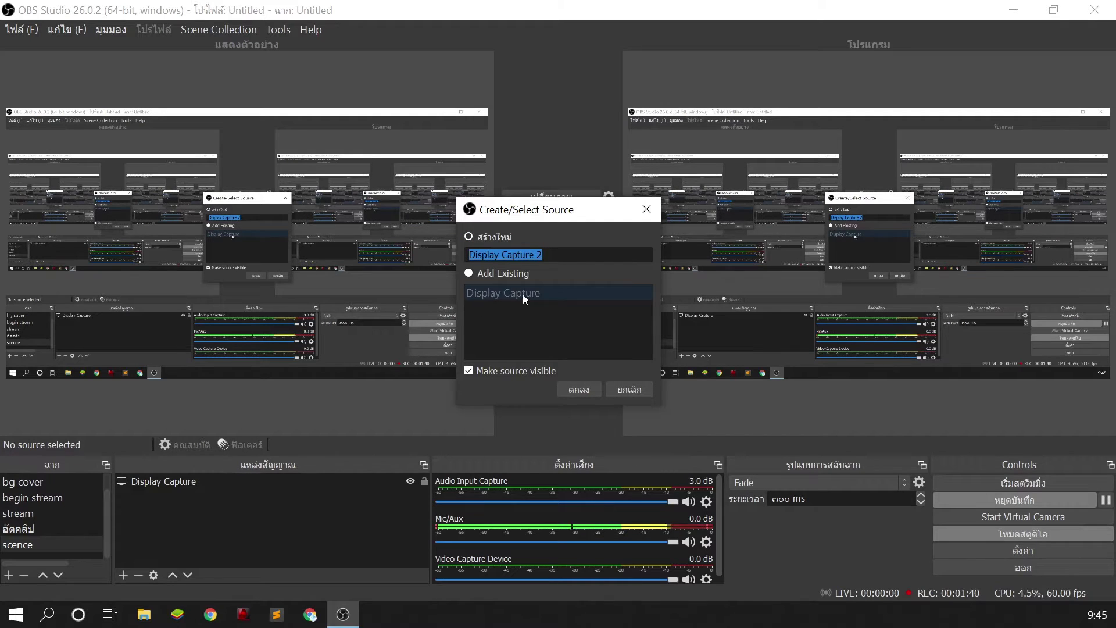
click(561, 251)
triple_click(560, 251)
click(560, 251)
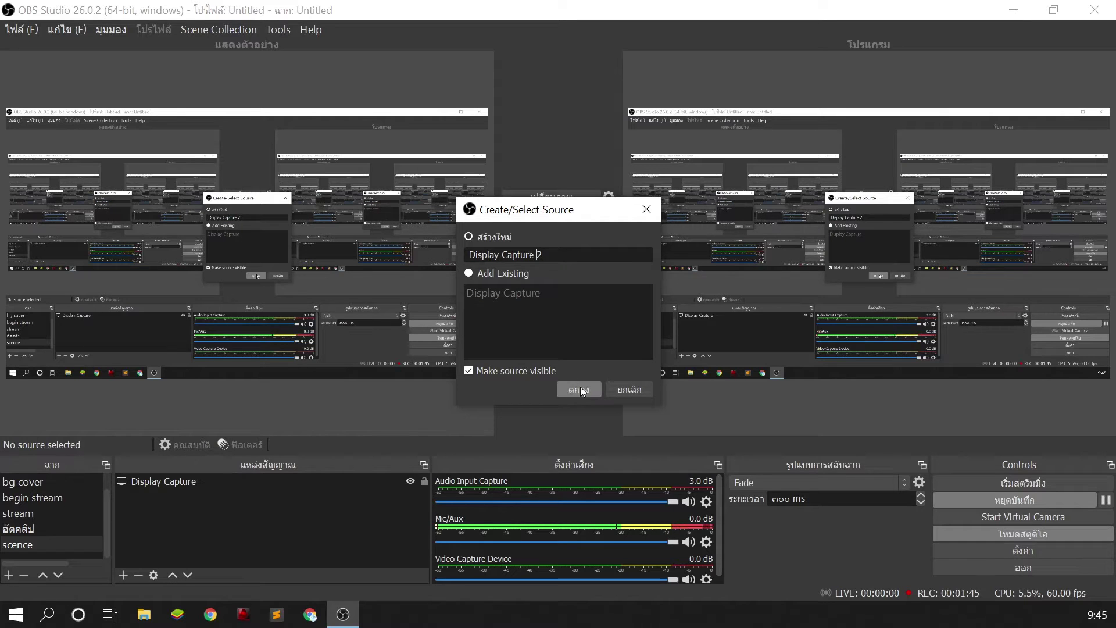
click(616, 388)
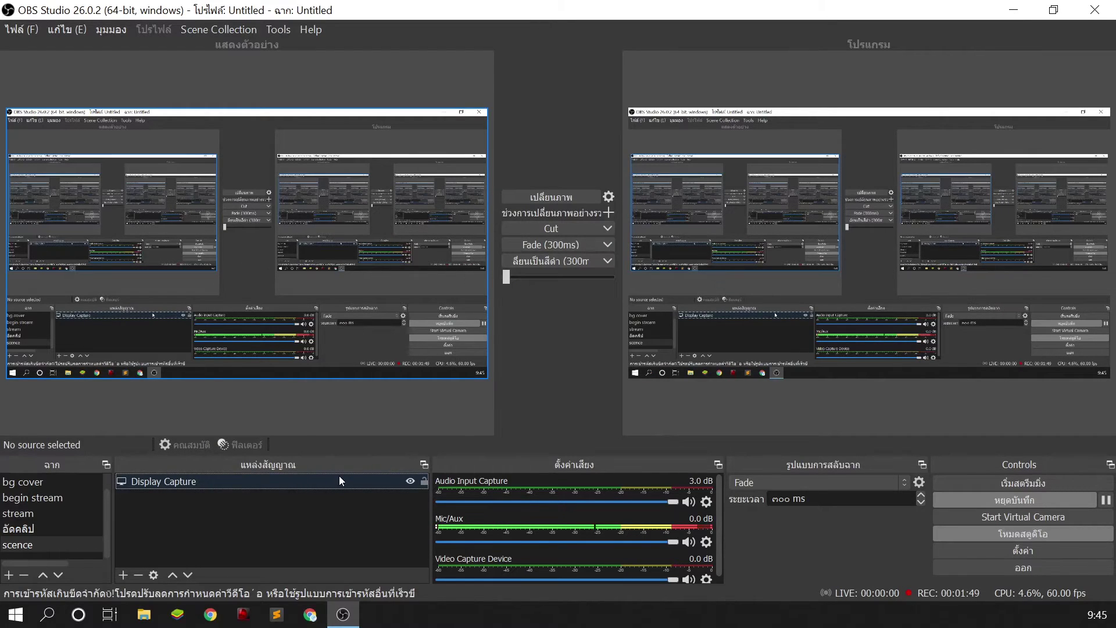
Set the existing Display Capture source to capture Display 2: 1920x1080 @ 1920,0 and accept its properties
double_click(340, 478)
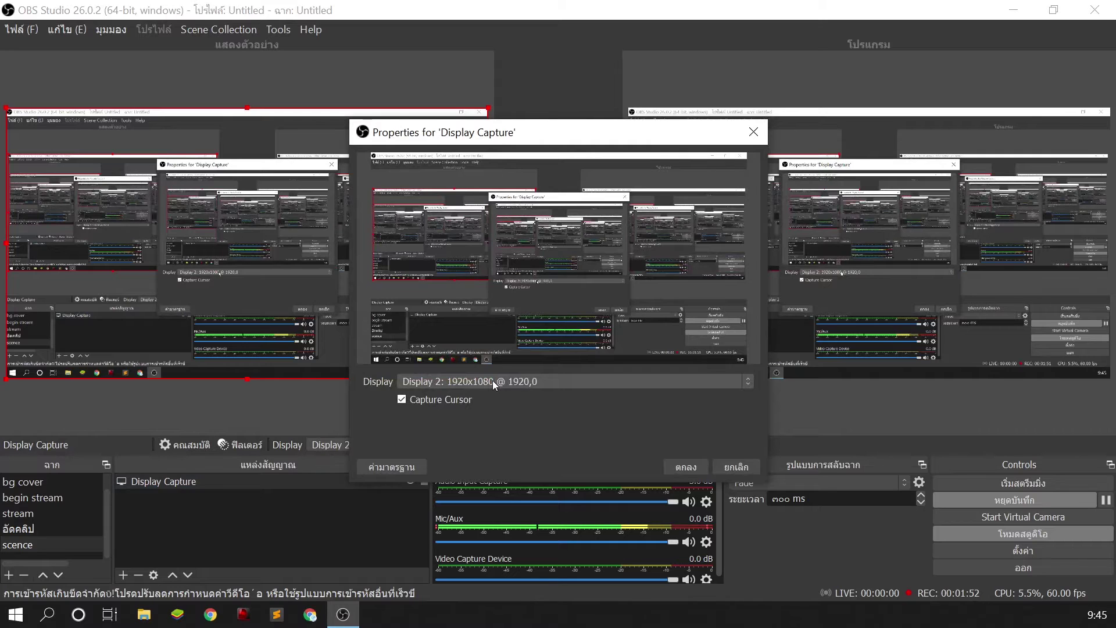
click(493, 381)
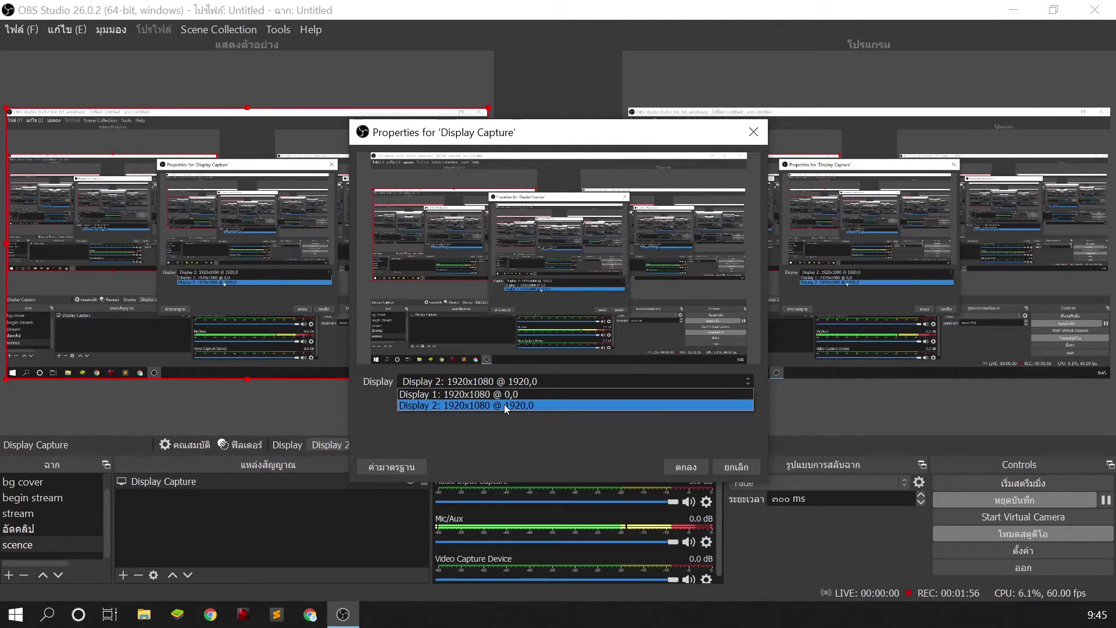
click(526, 381)
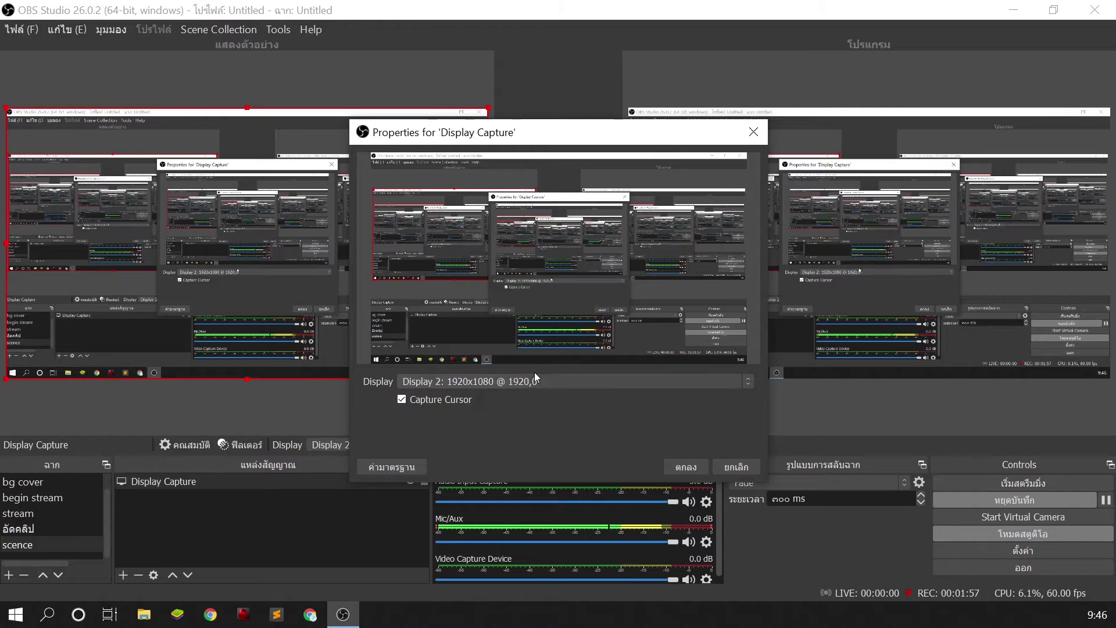
click(609, 377)
click(608, 378)
click(686, 468)
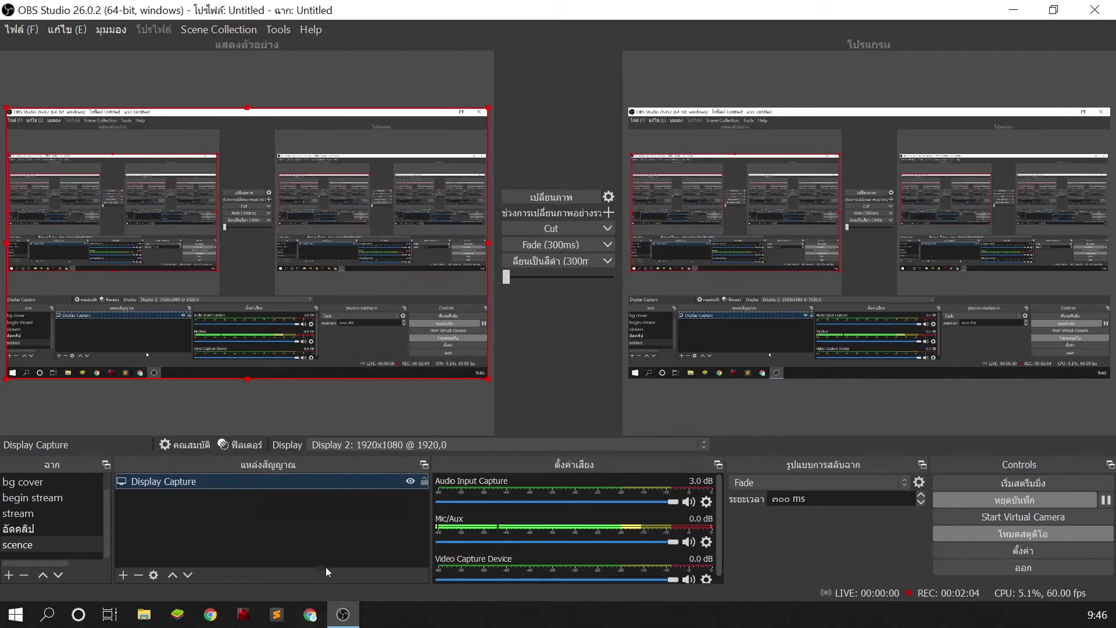
click(336, 550)
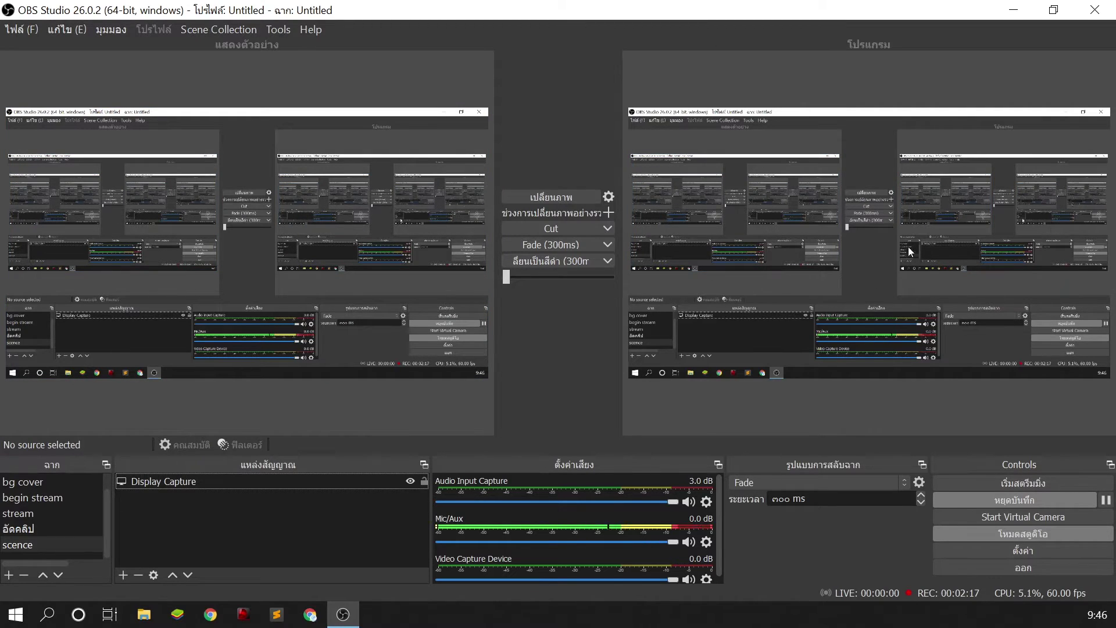
Transition the previewed scene to the program output and select the scence scene for the preview again
click(542, 197)
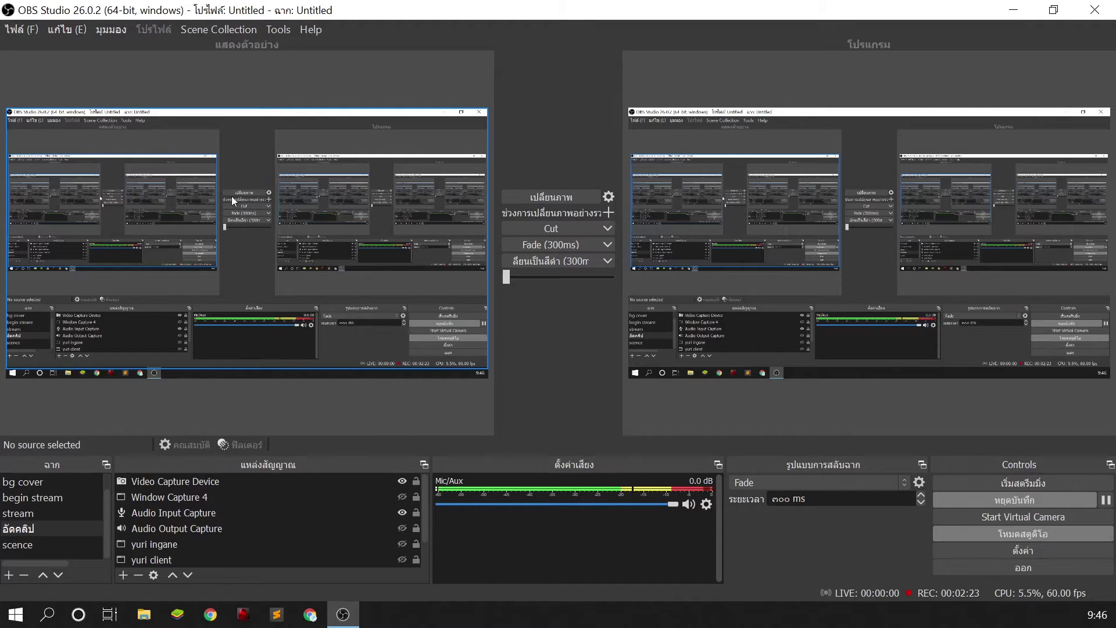
key(Down)
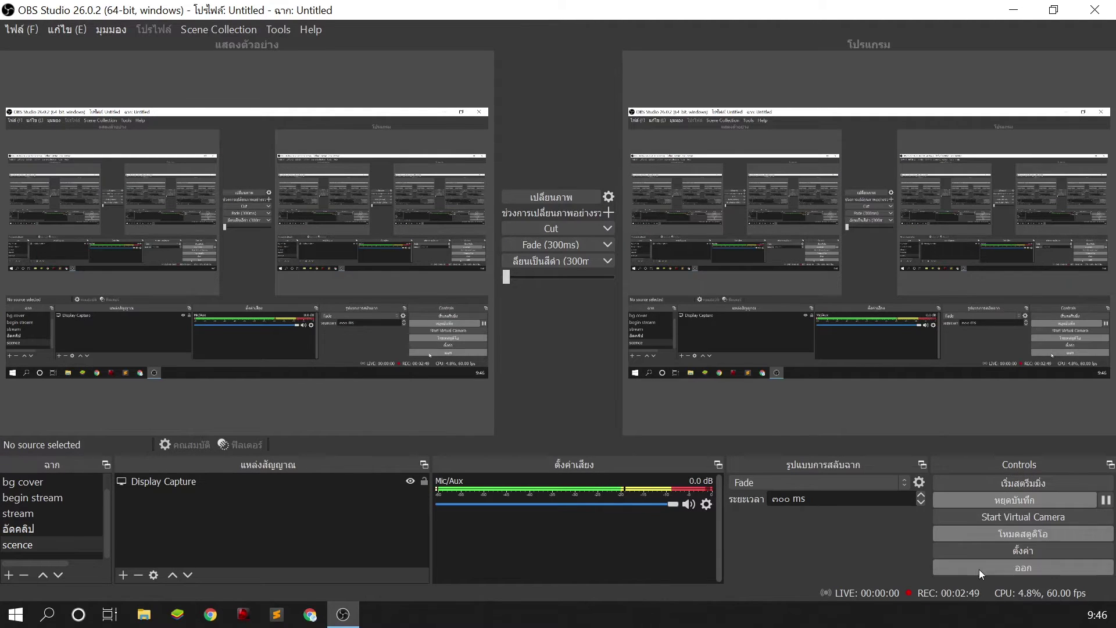
Open the settings and examine the general, stream and output options, especially the recording path, format, encoder and rate control
click(982, 551)
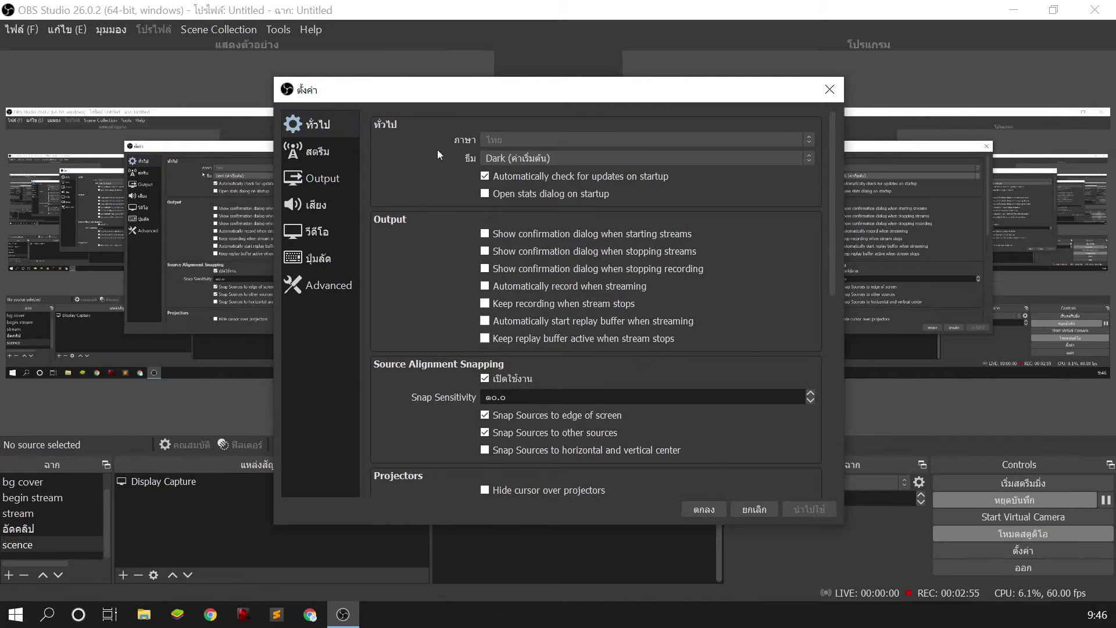
click(297, 155)
click(314, 181)
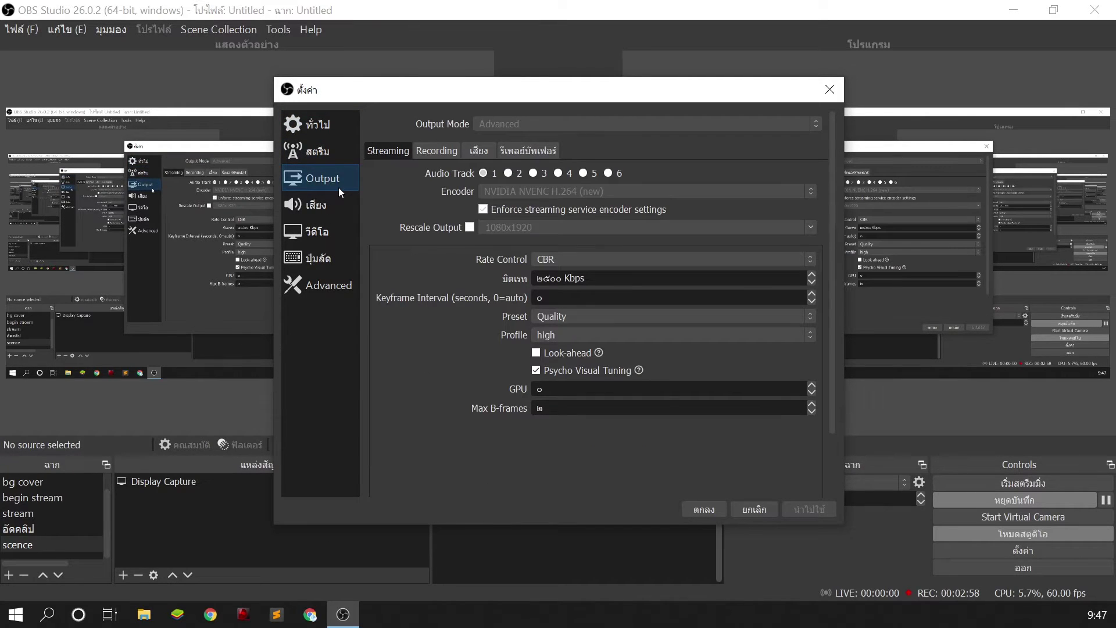
click(446, 152)
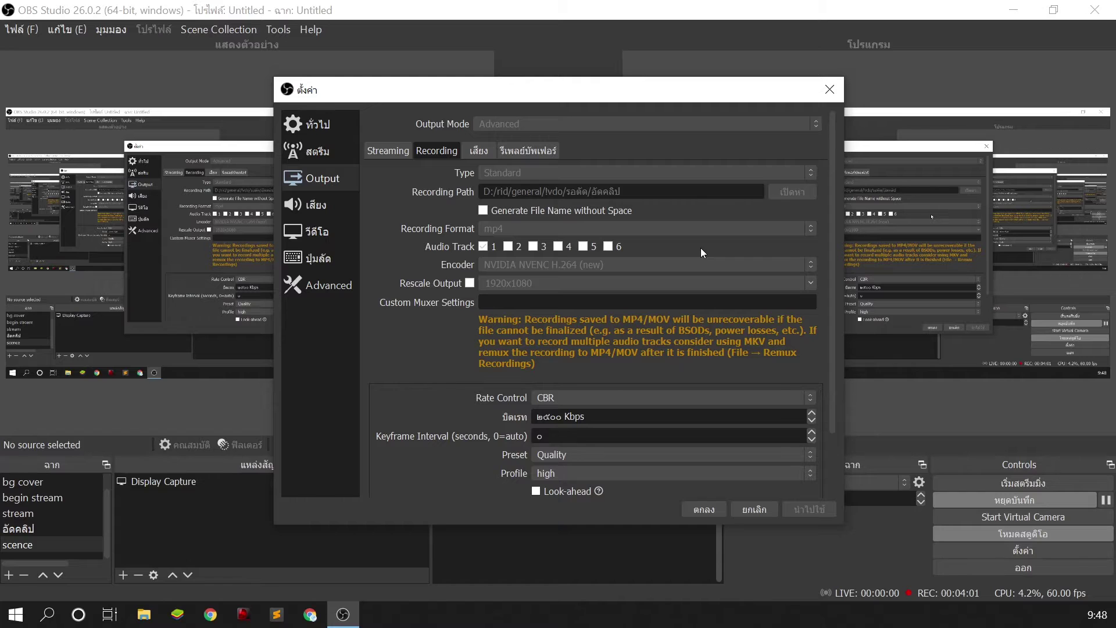
scroll(726, 273, down, 3)
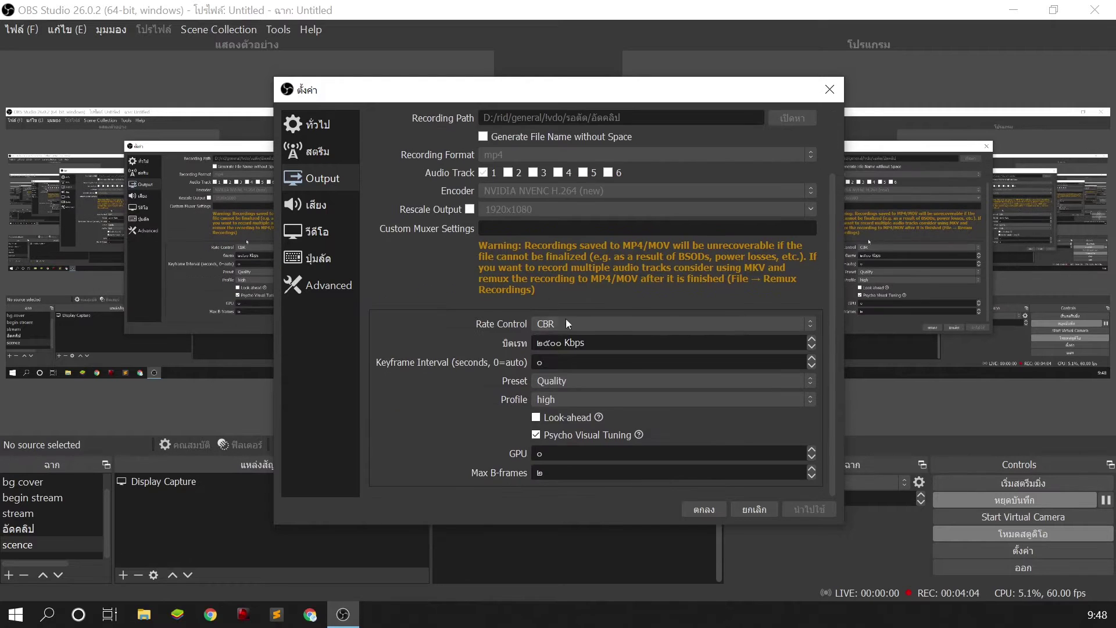
click(317, 129)
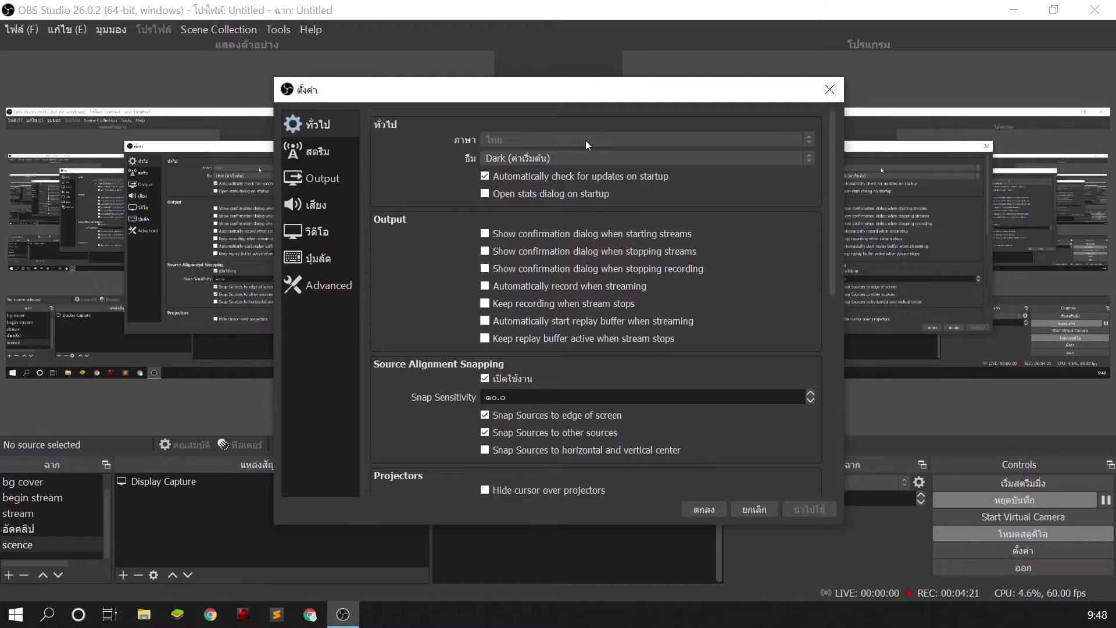
click(343, 178)
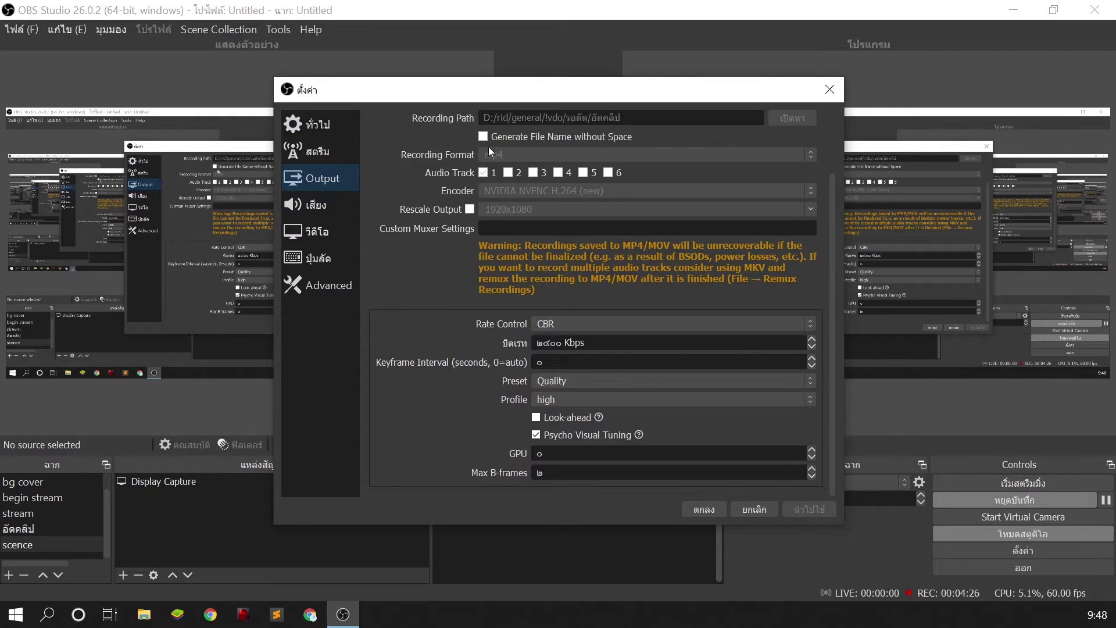
scroll(491, 141, up, 2)
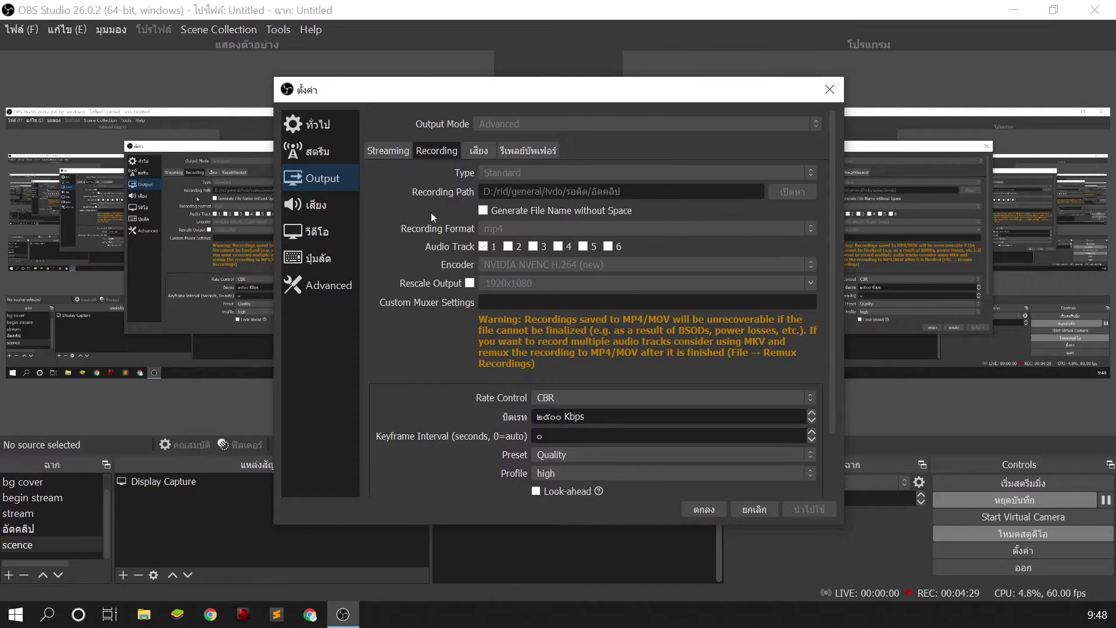
In the audio settings, choose Microphone (Realtek High Definition Audio) for Mic/Auxiliary Audio and check the available Desktop Audio devices
click(314, 213)
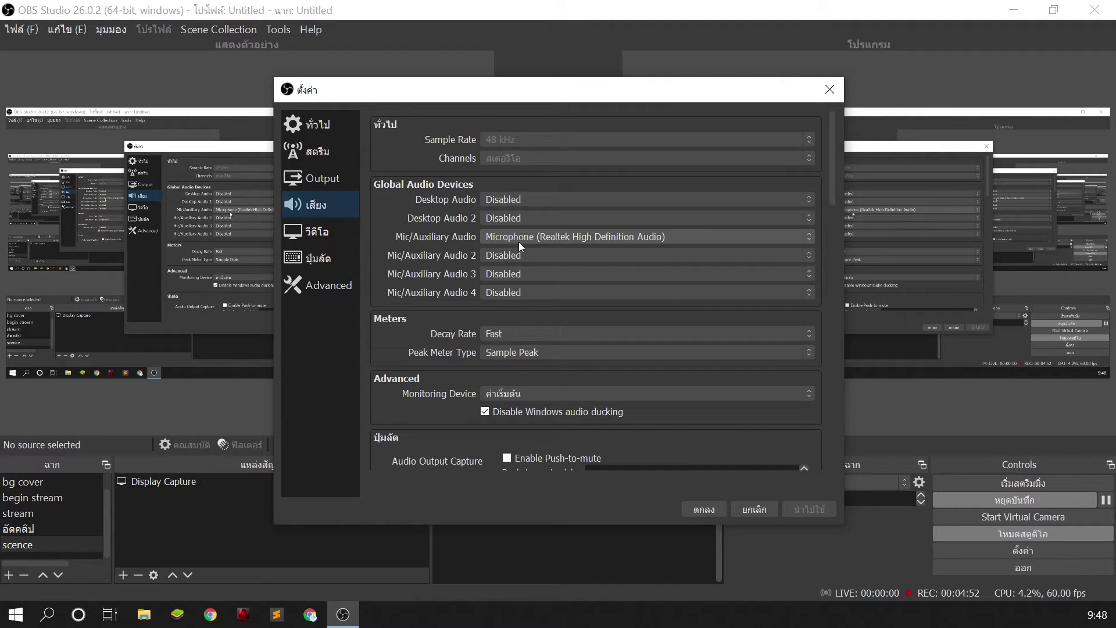
click(560, 237)
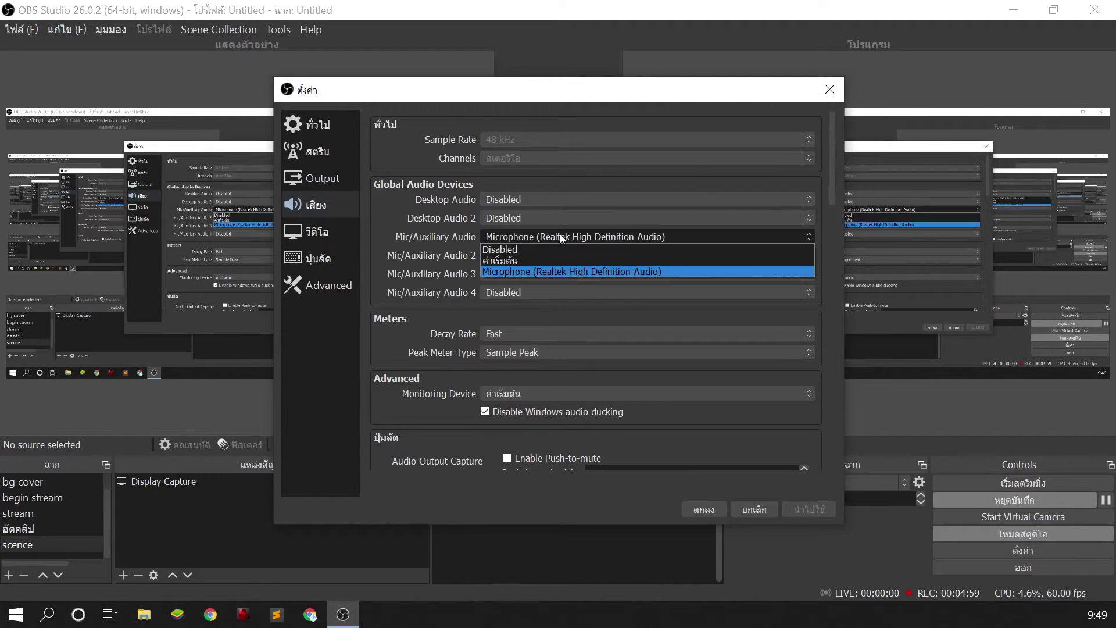
click(556, 272)
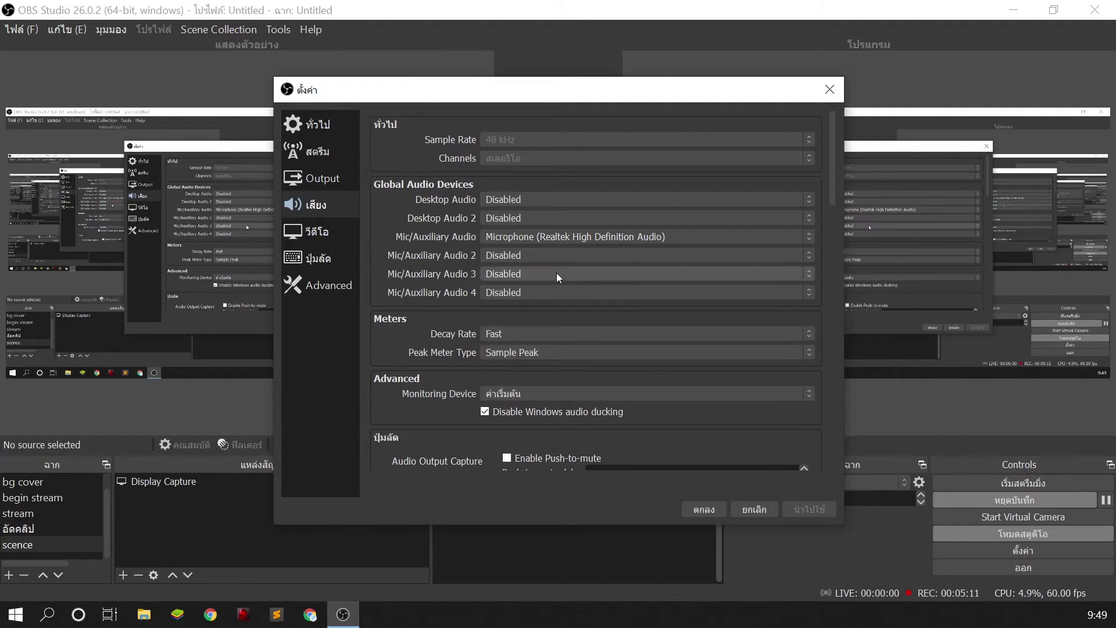
click(563, 198)
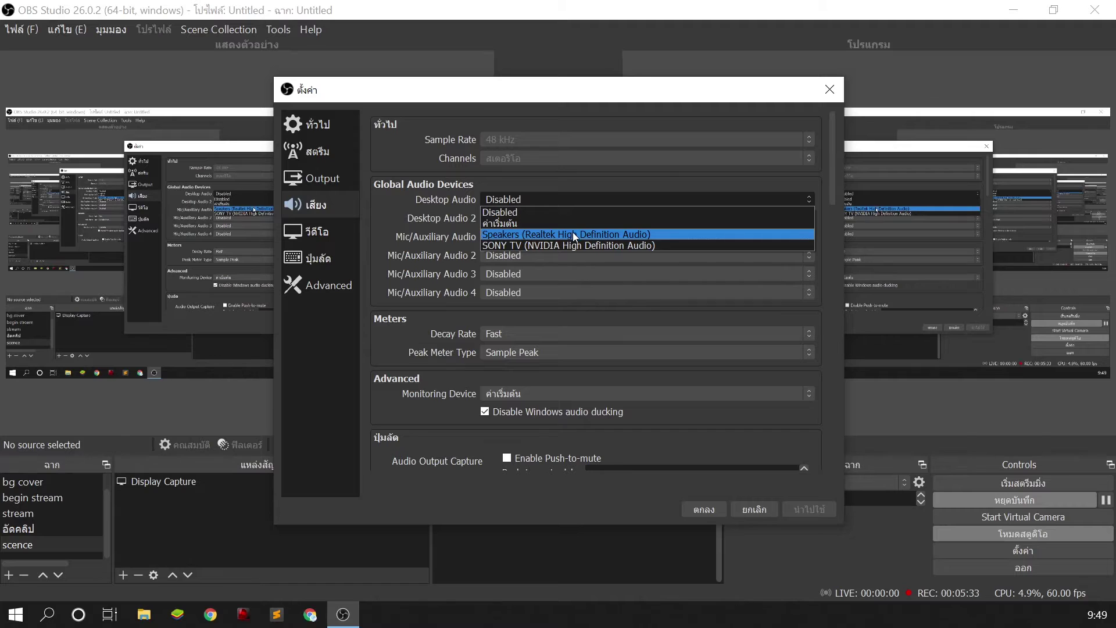
click(525, 196)
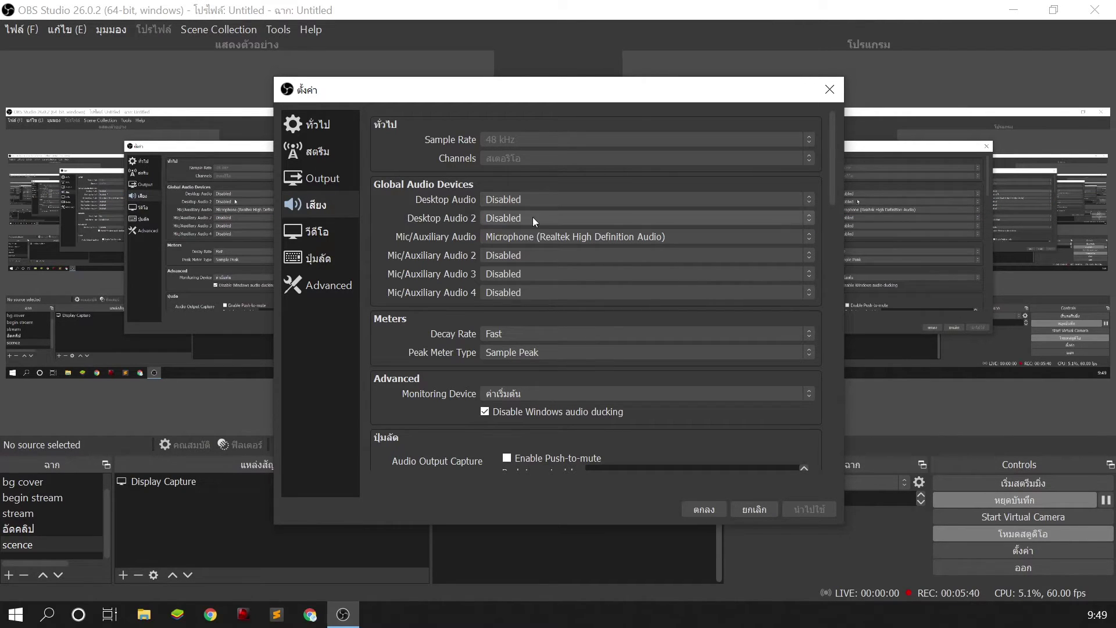
Review the video resolution, hotkey and advanced settings, and close the settings with OK
click(321, 234)
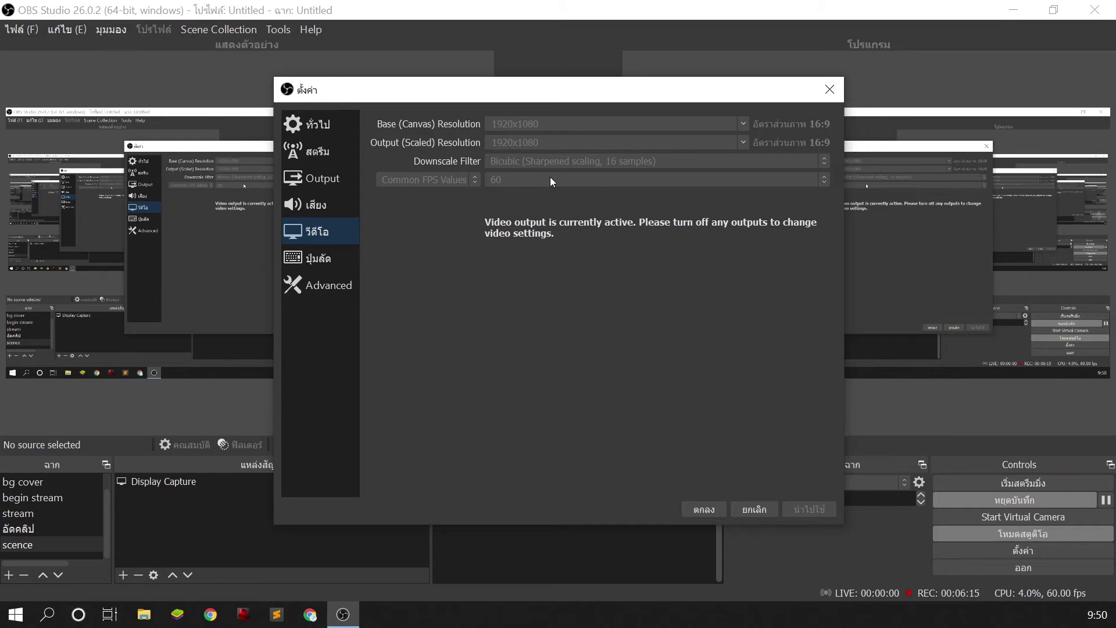
click(319, 259)
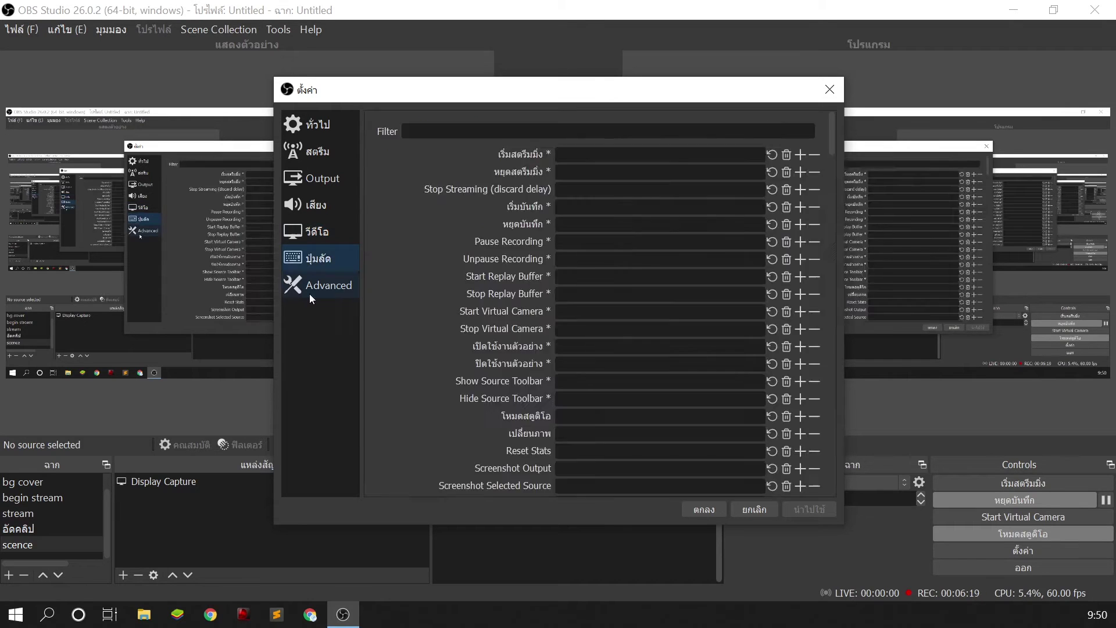
click(349, 287)
click(694, 510)
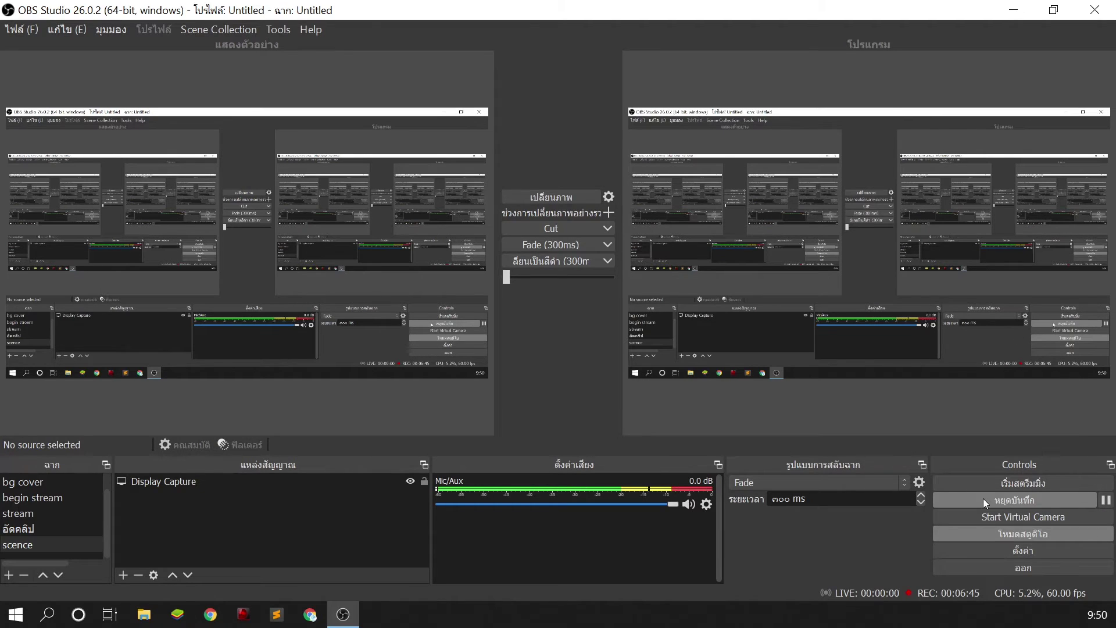
Minimize OBS Studio, open YouTube in Chrome, dismiss the translation offer and browse the home page
click(1019, 11)
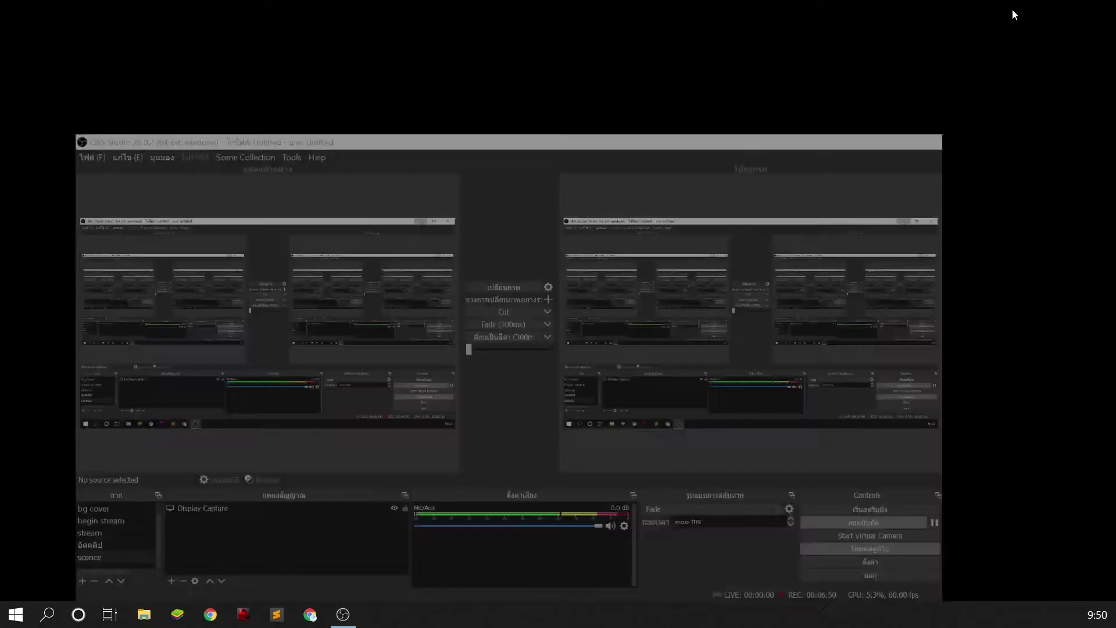
click(311, 615)
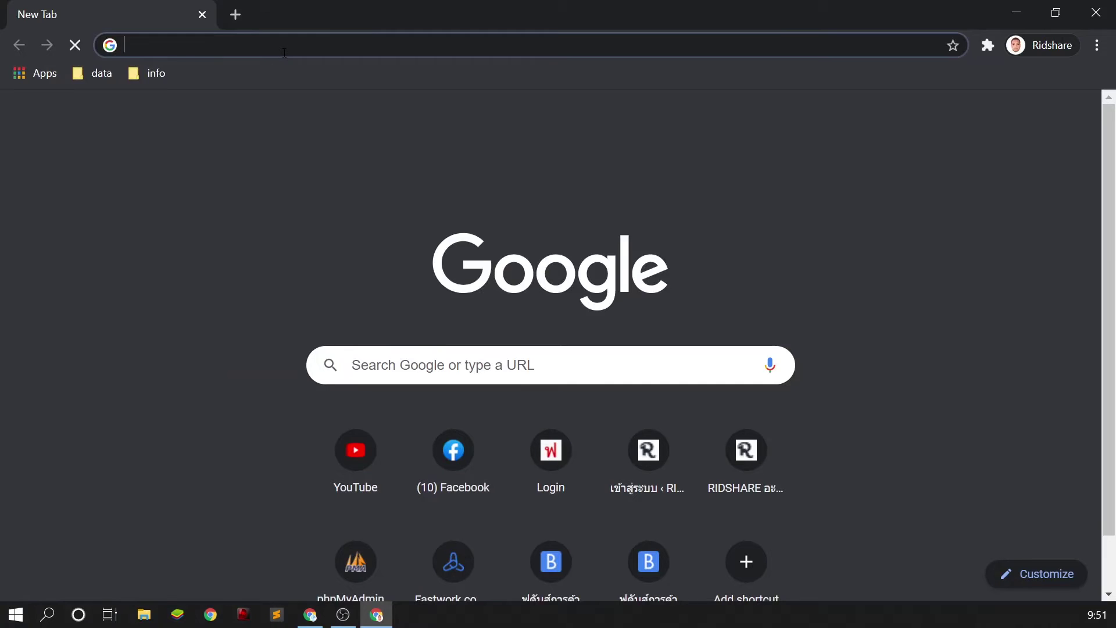
click(285, 52)
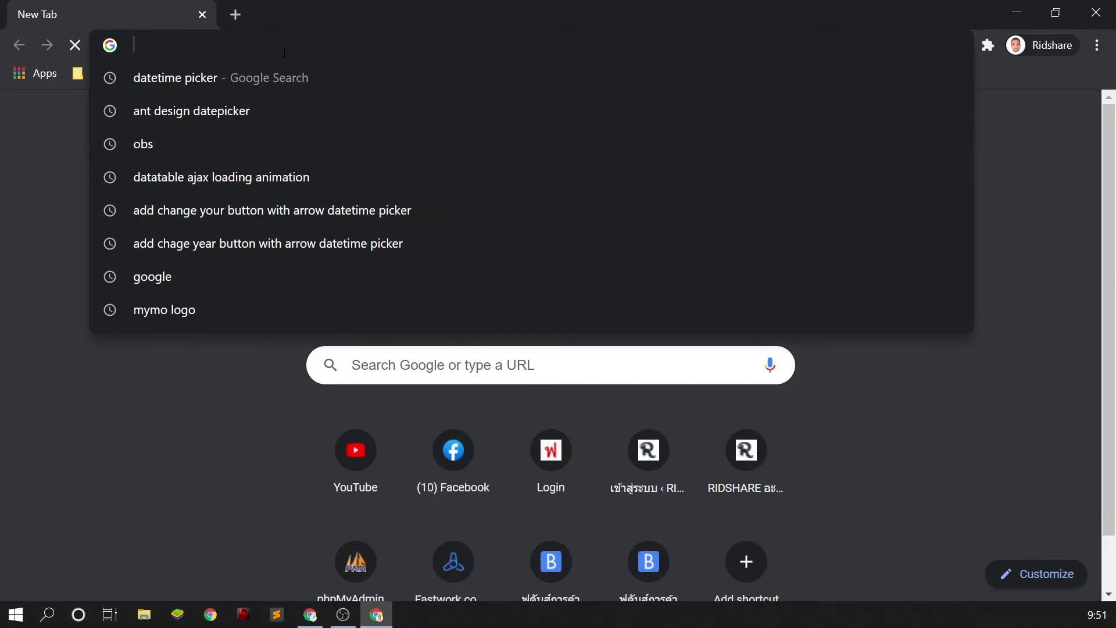
text(you)
key(Return)
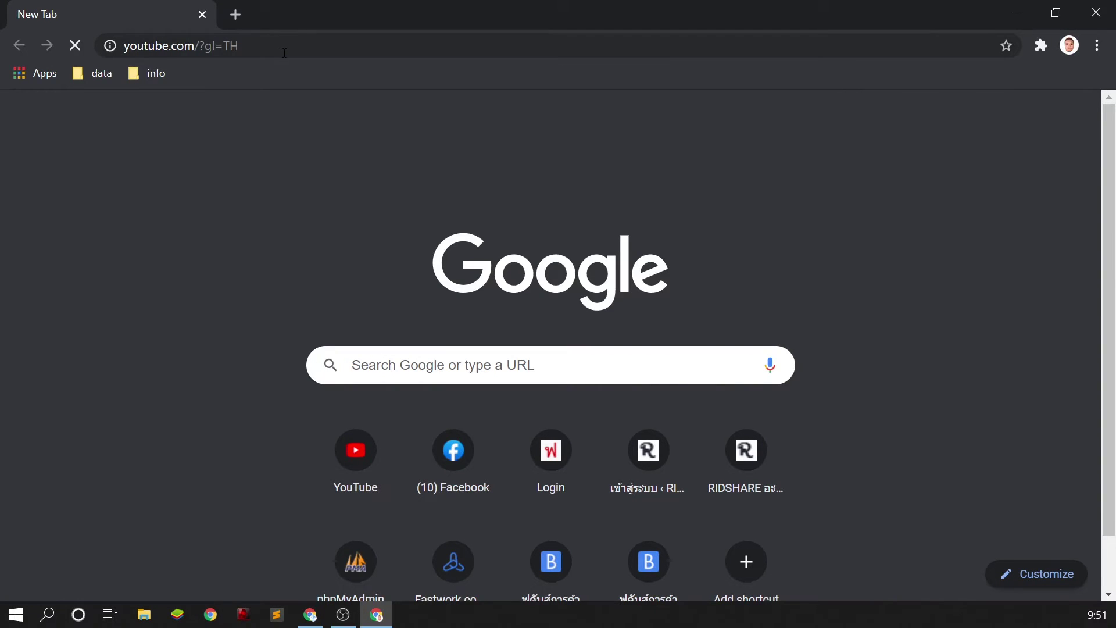
click(285, 52)
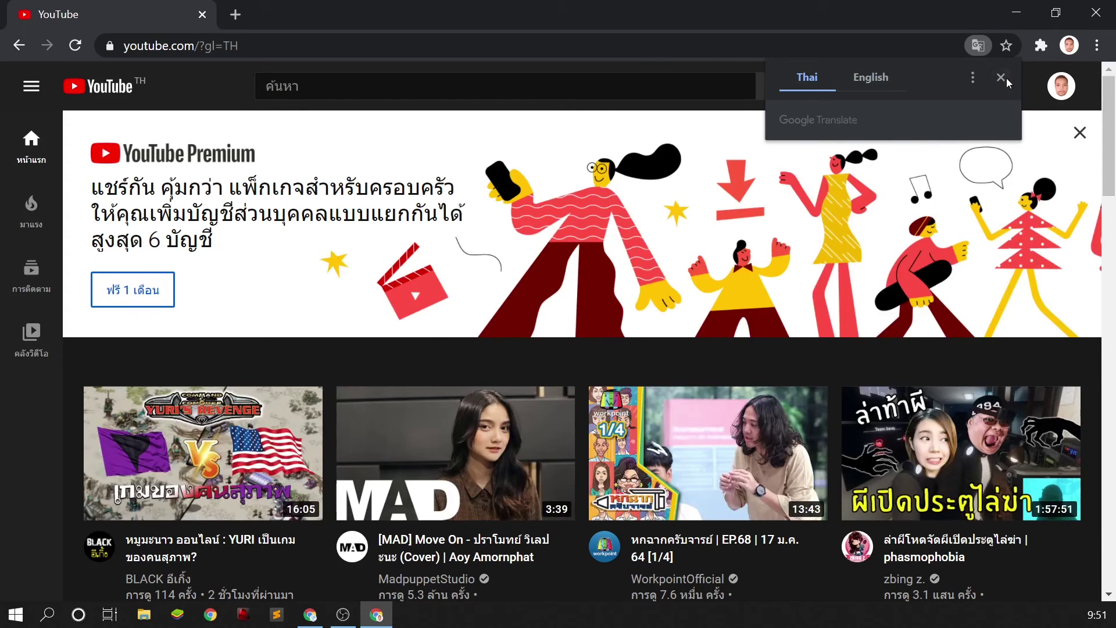
click(1005, 78)
scroll(863, 347, down, 5)
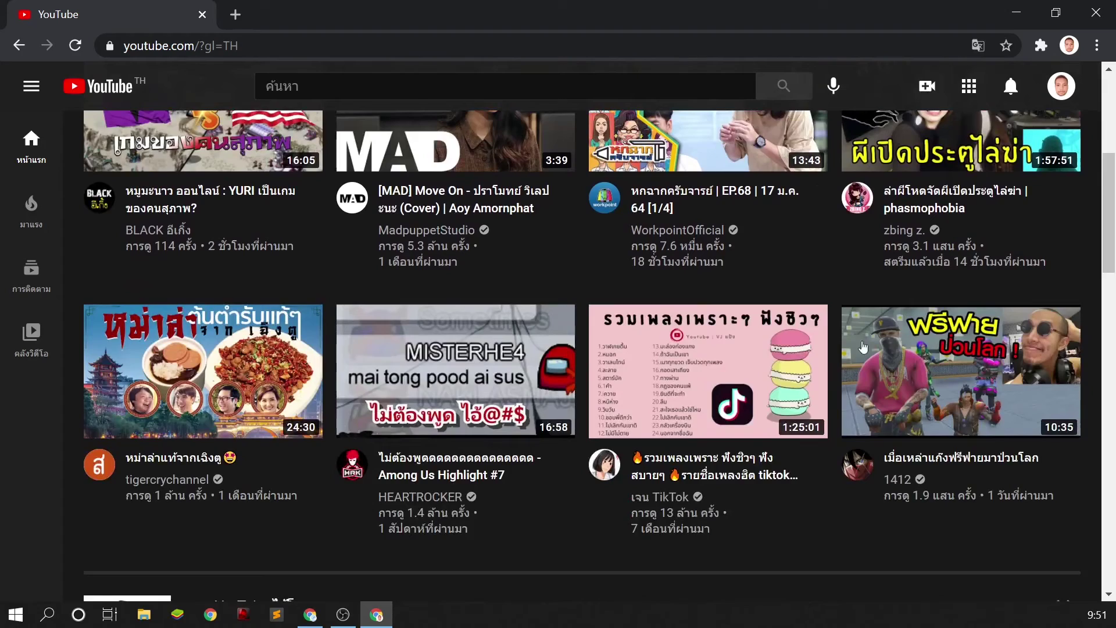
Bring the OBS Studio window back and place it over the lower part of the YouTube page
click(348, 620)
drag(494, 6, 540, 293)
drag(853, 291, 267, 326)
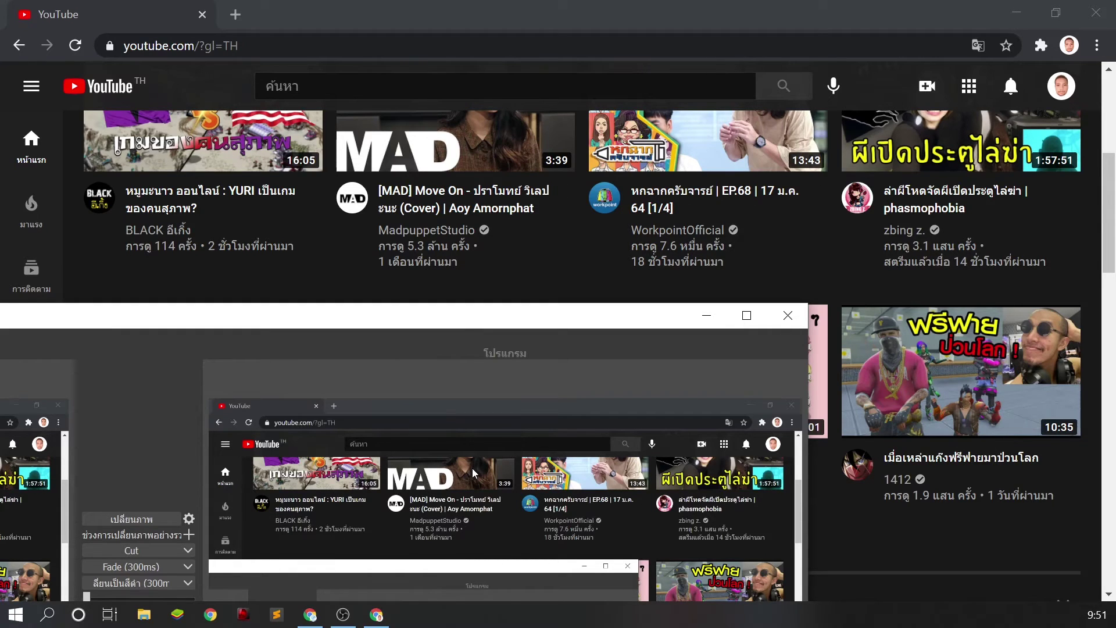
Minimize the OBS Studio window to look over the YouTube home page, and bring OBS Studio back maximized
click(706, 315)
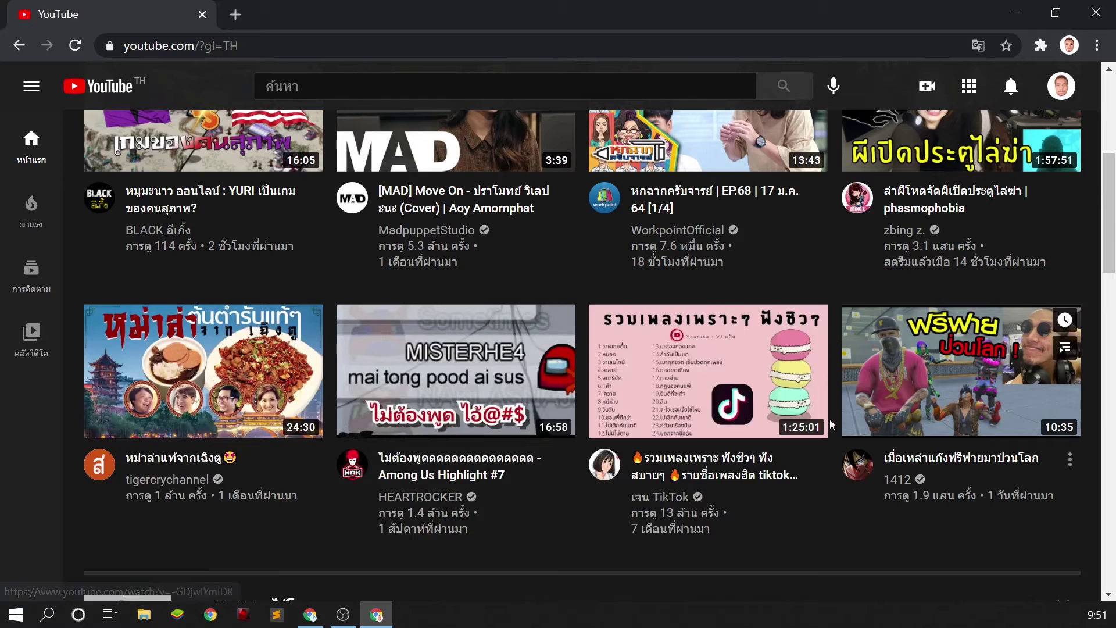
scroll(808, 429, up, 5)
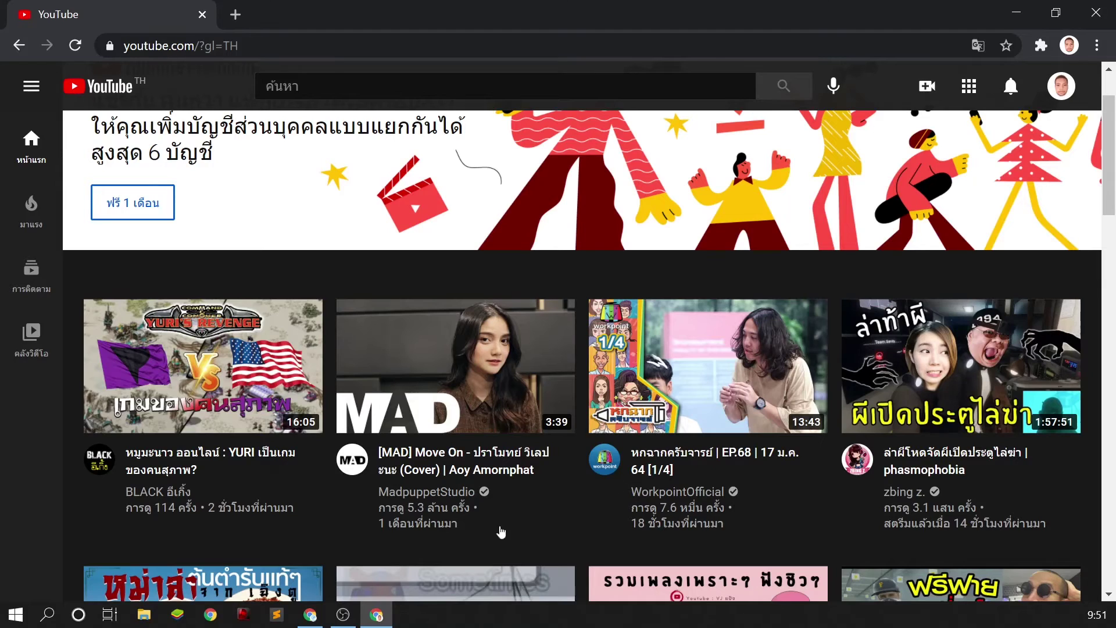
click(343, 614)
double_click(495, 318)
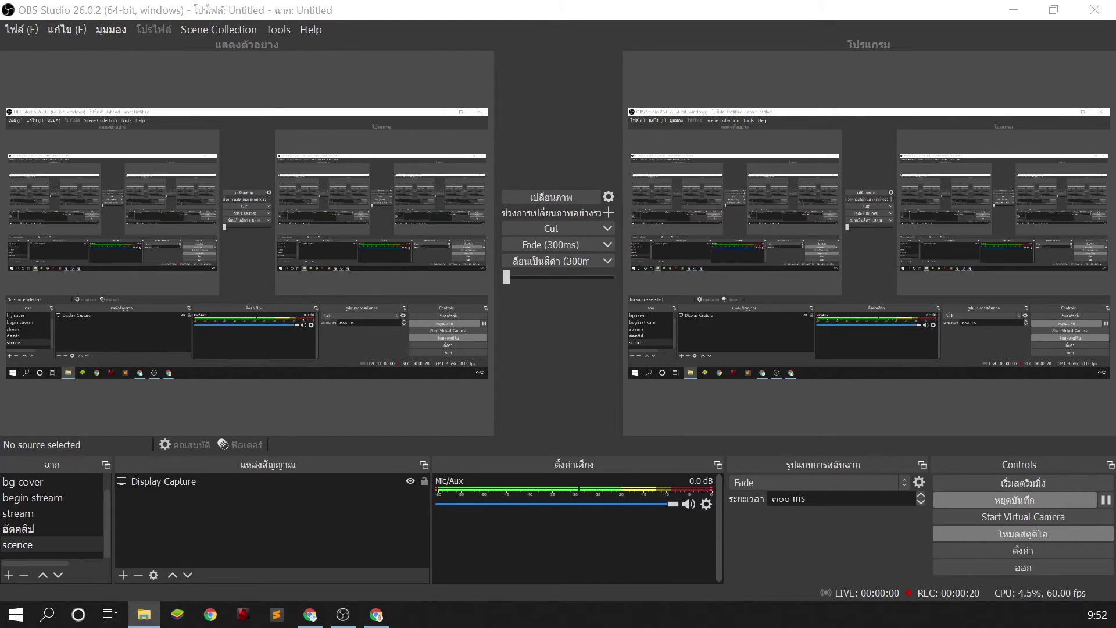
Switch to File Explorer and open the recordings folder D:\rid\general\!vdo\รอตัด\อัดคลิป
key(alt+Tab)
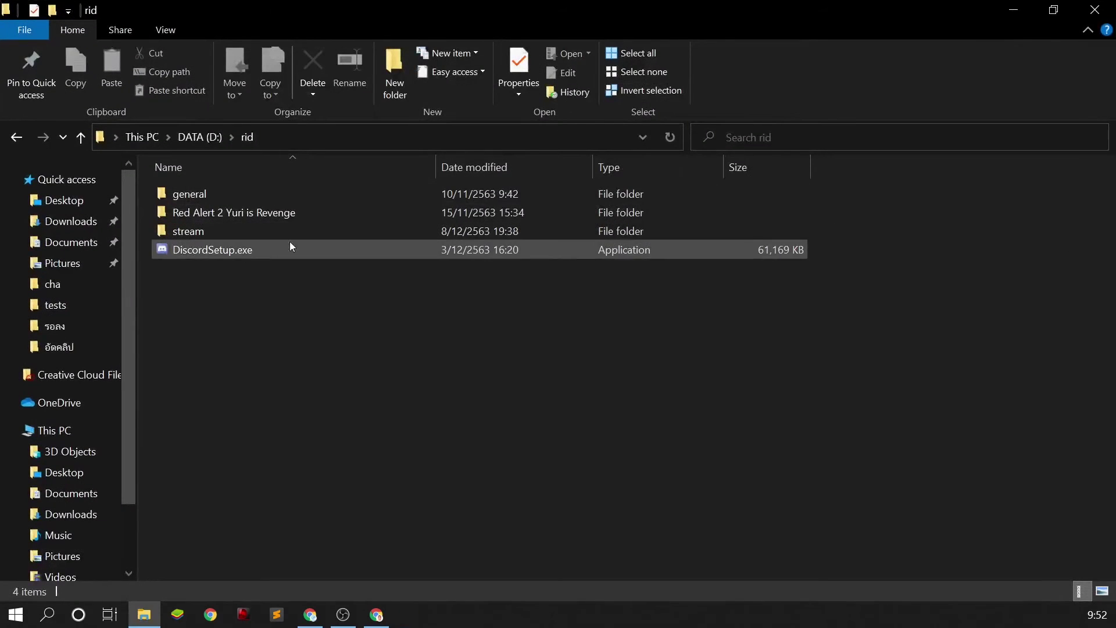
double_click(236, 198)
double_click(214, 236)
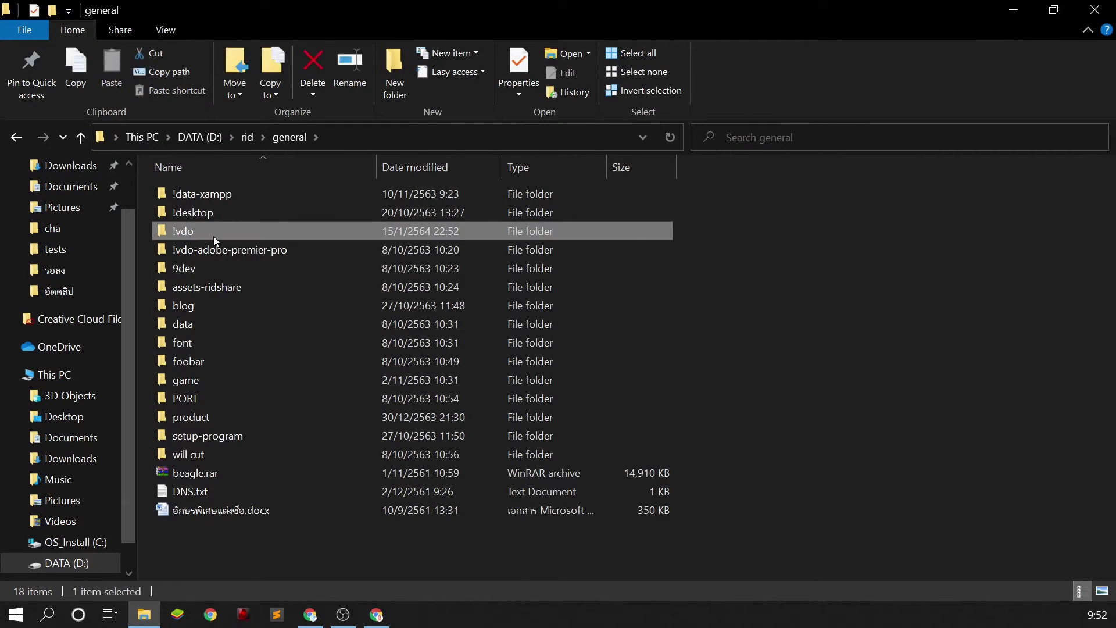
click(287, 217)
double_click(287, 217)
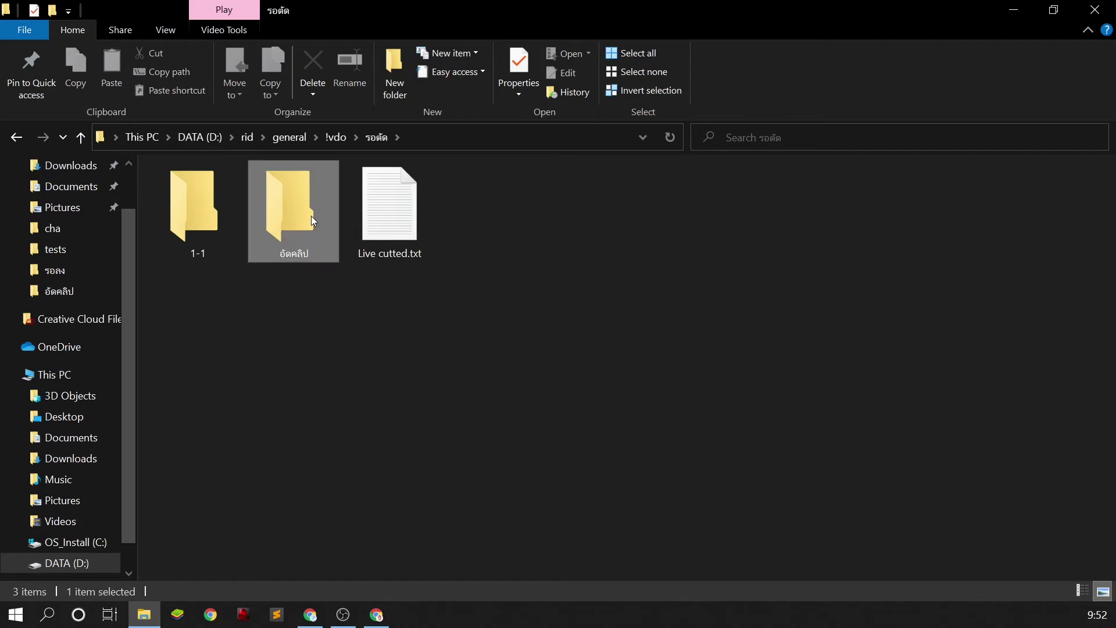
double_click(311, 215)
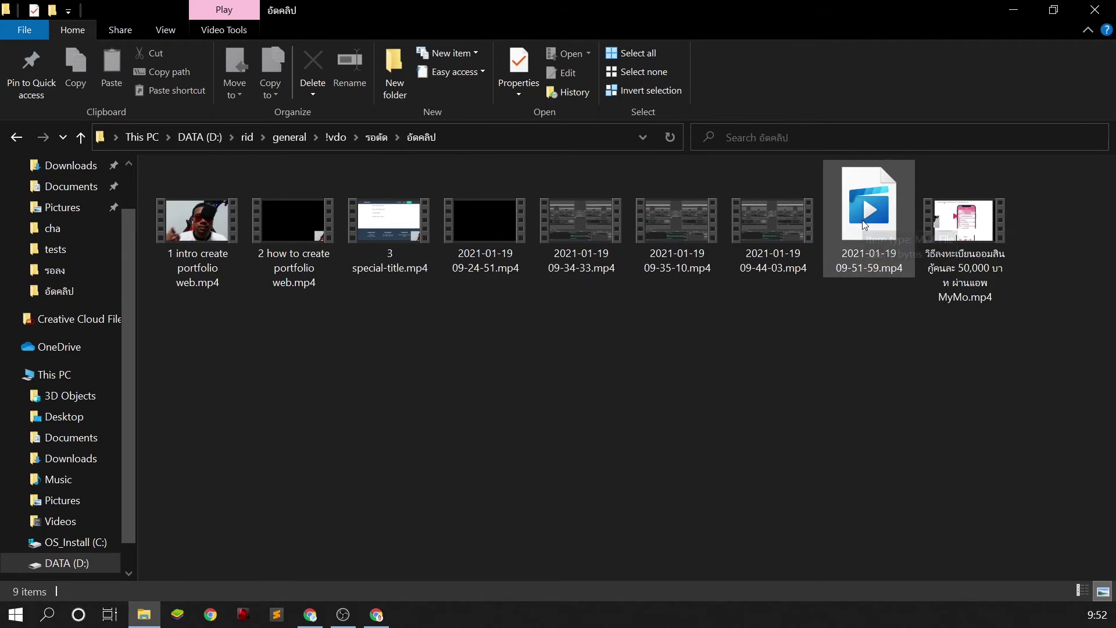
click(807, 219)
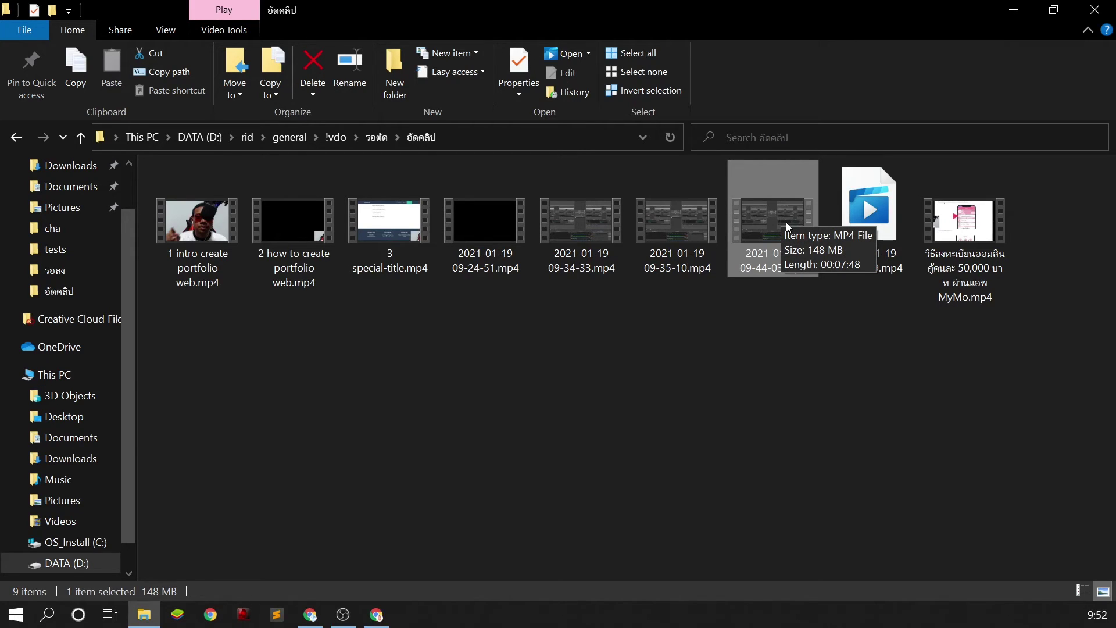
double_click(786, 222)
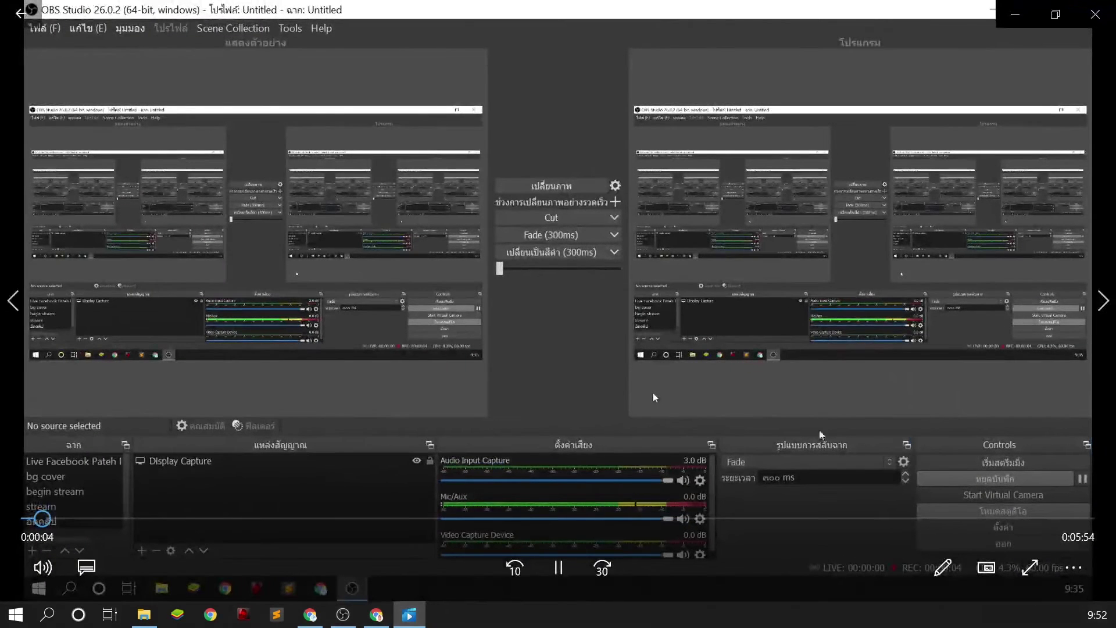
click(560, 575)
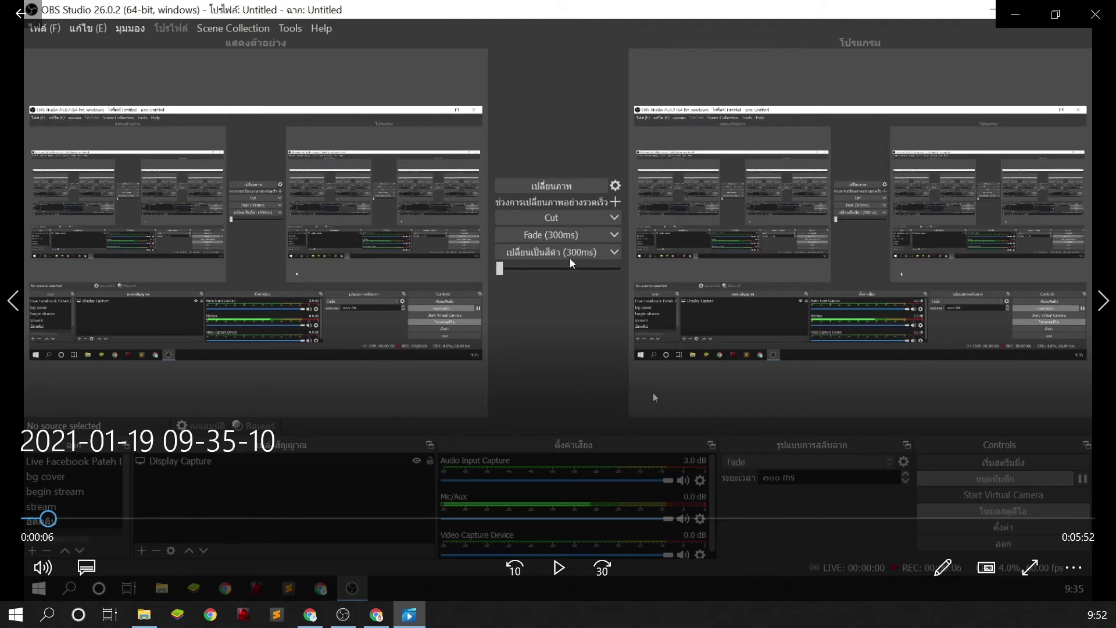
click(1101, 27)
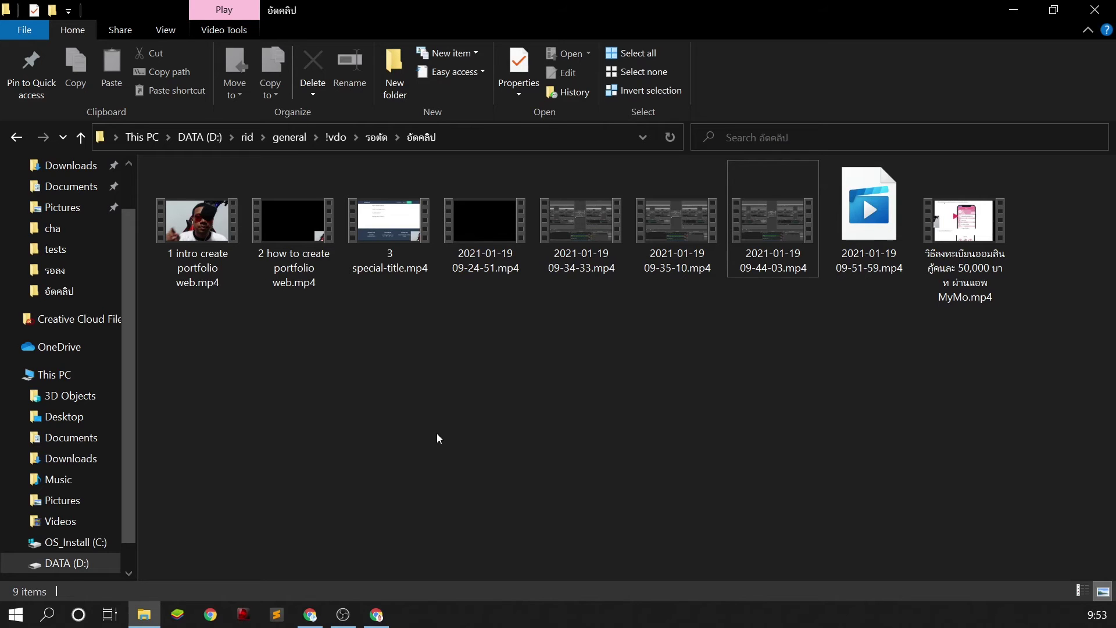
Return to OBS Studio, show the add-scene dialog without creating a scene, and select the scence scene with its Display Capture source
click(343, 615)
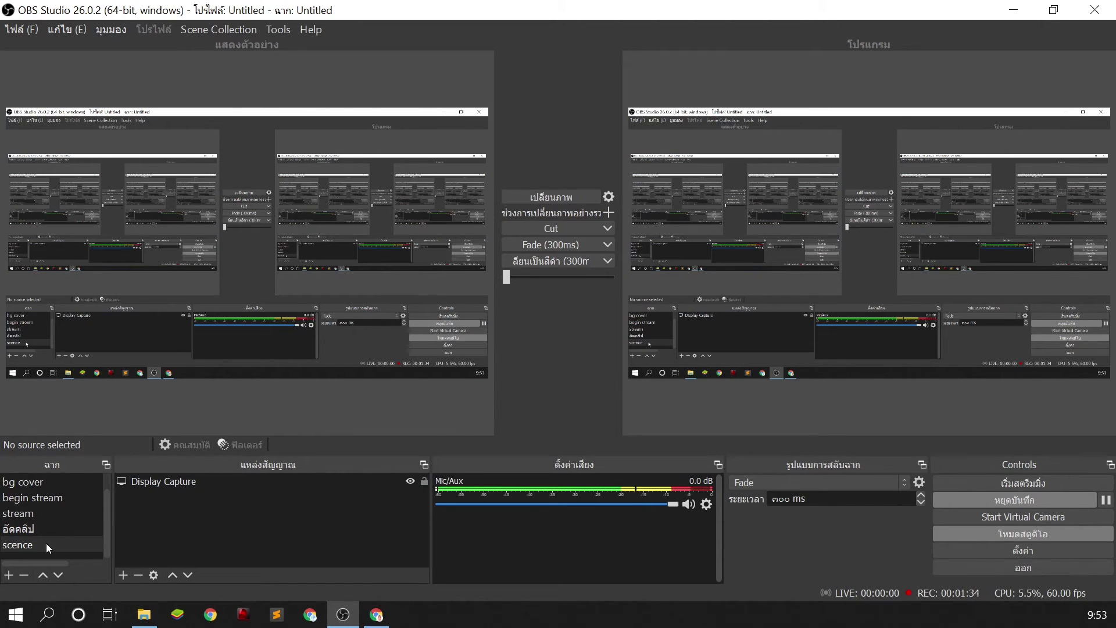
click(9, 575)
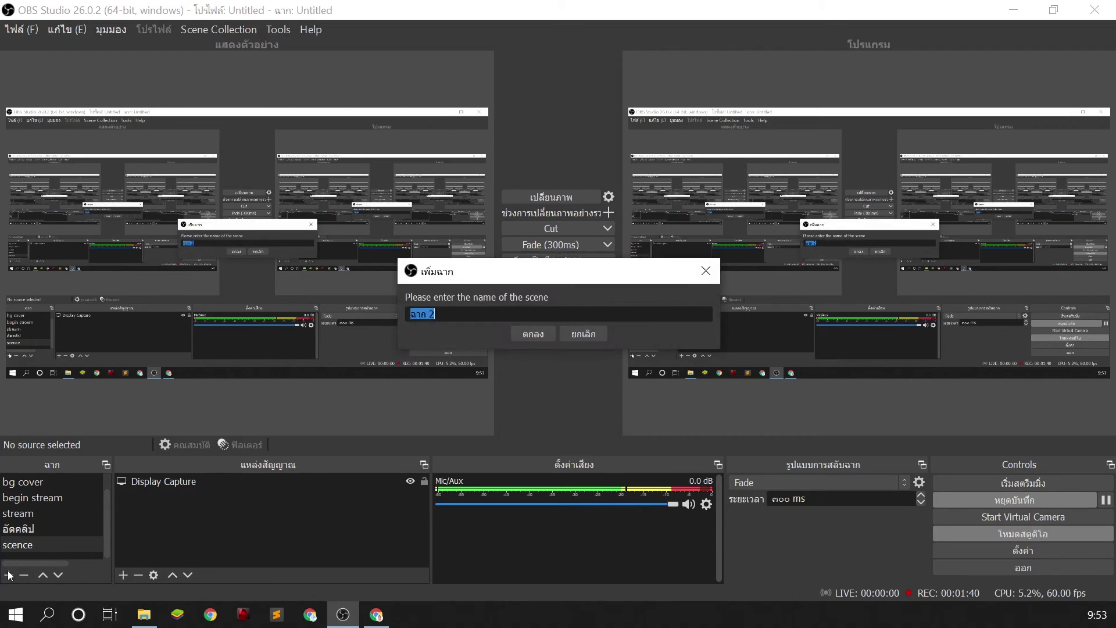
click(564, 333)
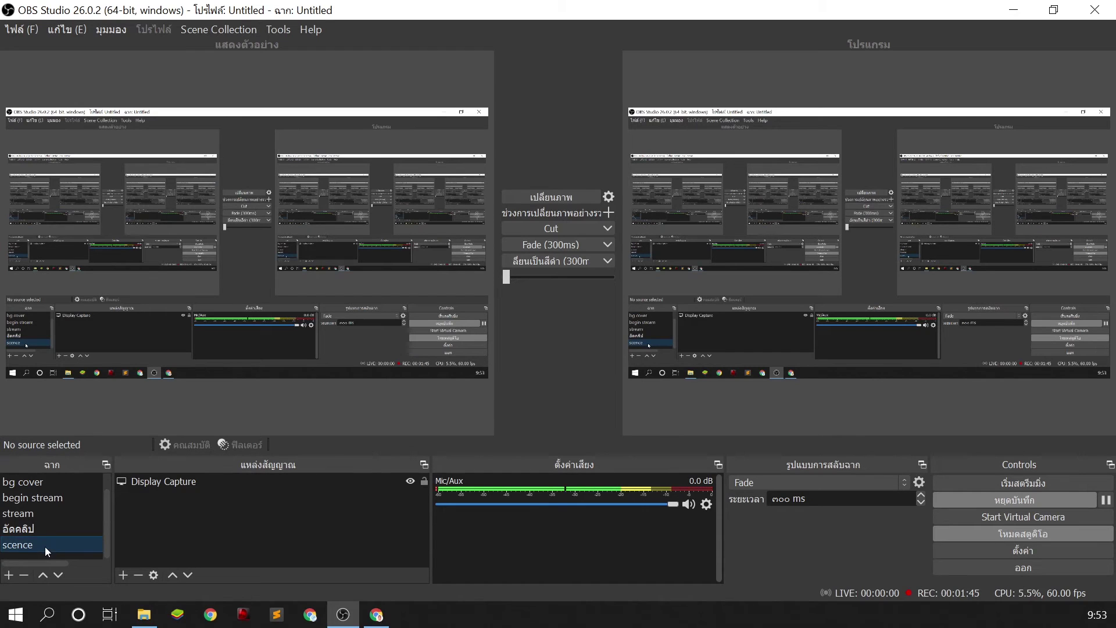
click(68, 542)
click(260, 480)
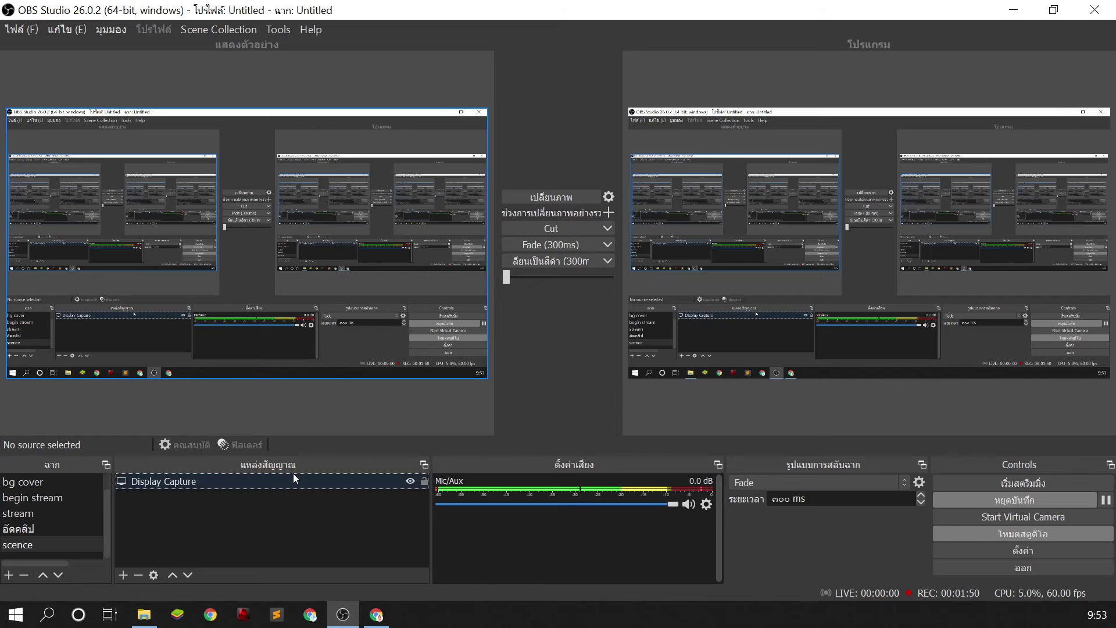
Check the available source types, and choose Display 2: 1920x1080 @ 1920,0 as the captured screen in the Display Capture properties
click(123, 575)
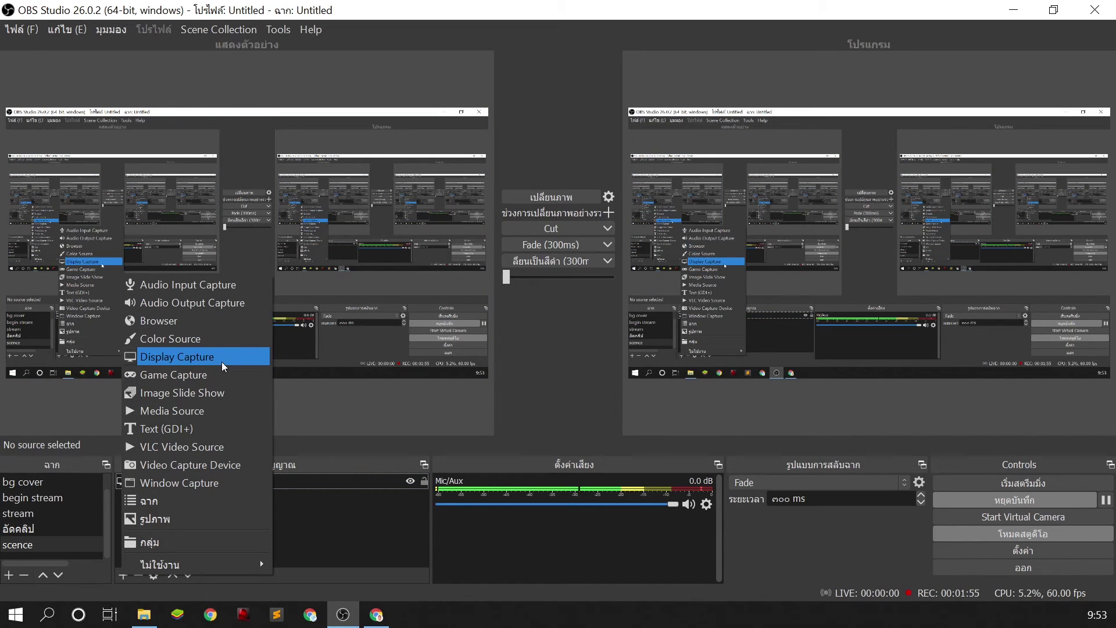
double_click(306, 486)
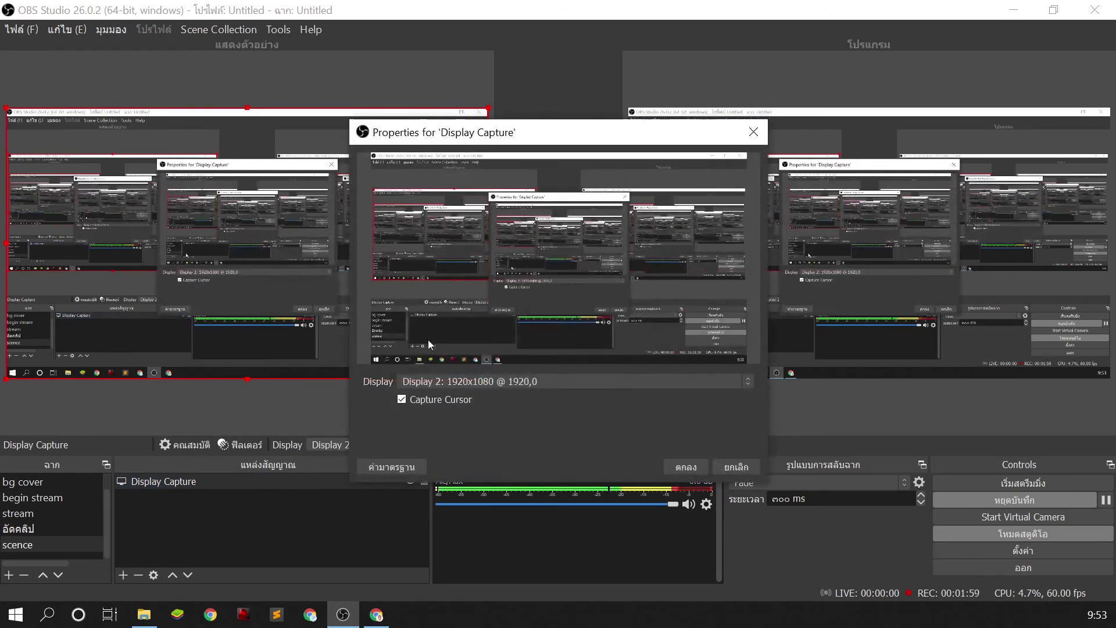
click(446, 381)
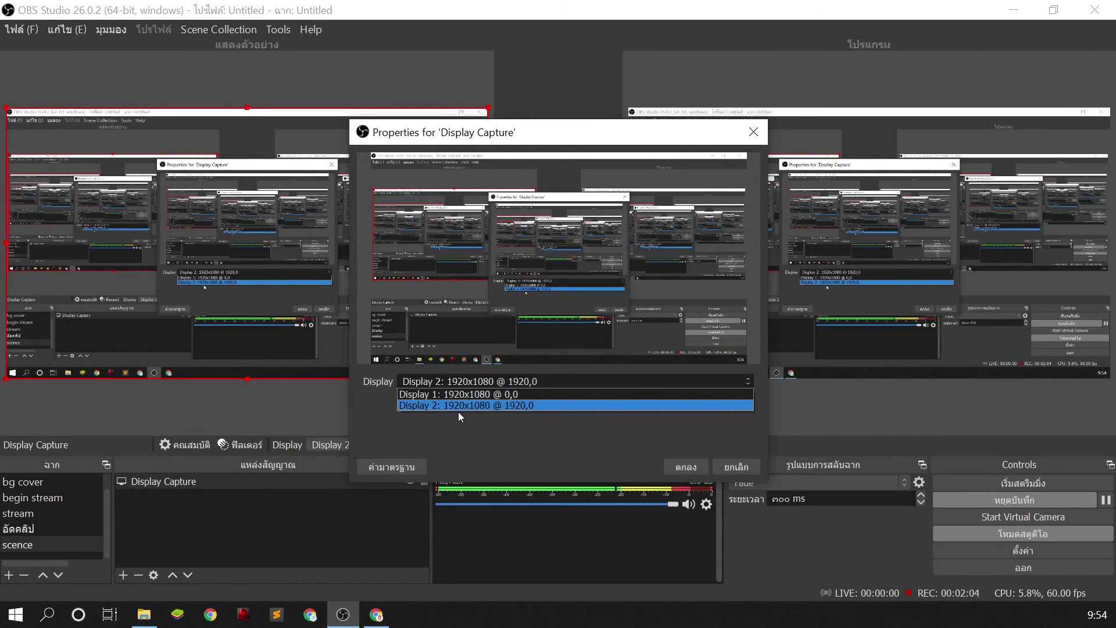
click(458, 410)
click(675, 466)
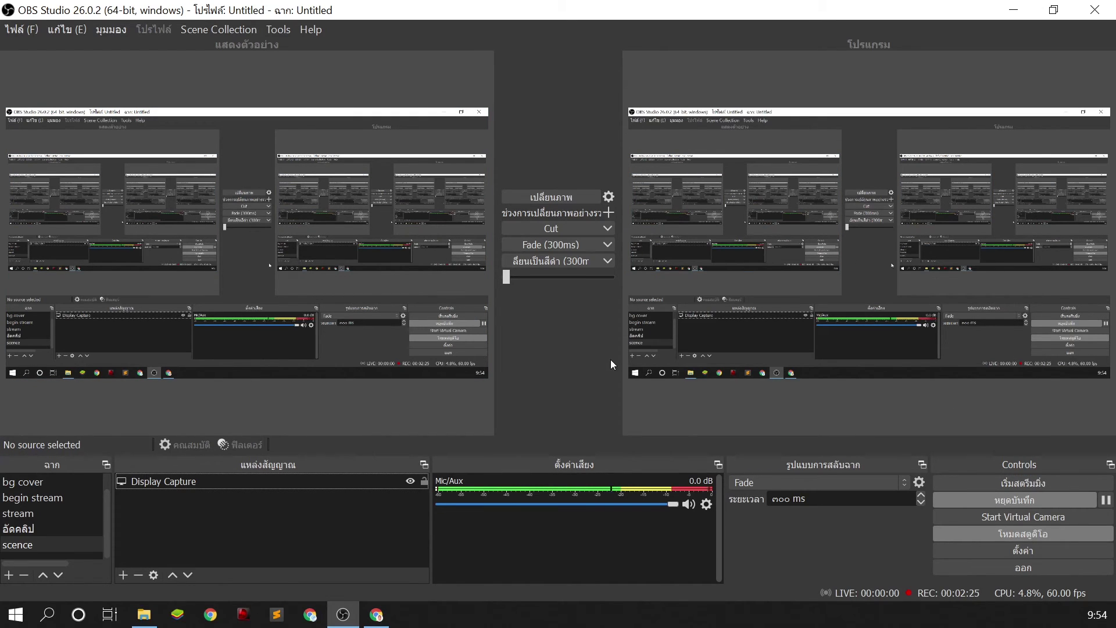
Review the recording path, format and encoder in the Output recording settings, and close the settings without saving
click(1044, 552)
click(306, 175)
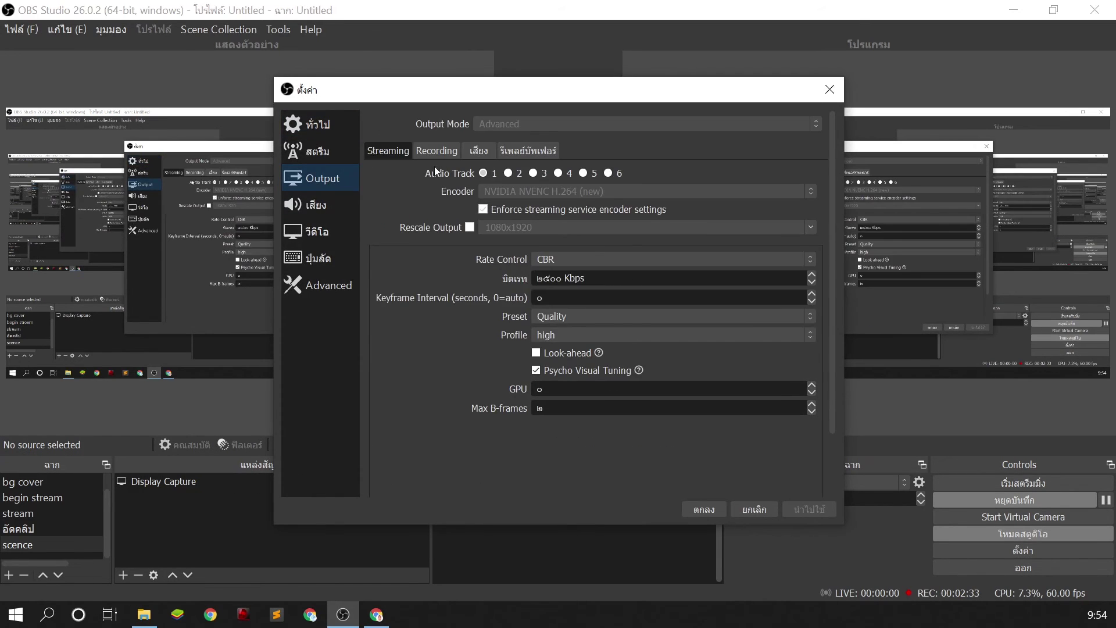
click(440, 150)
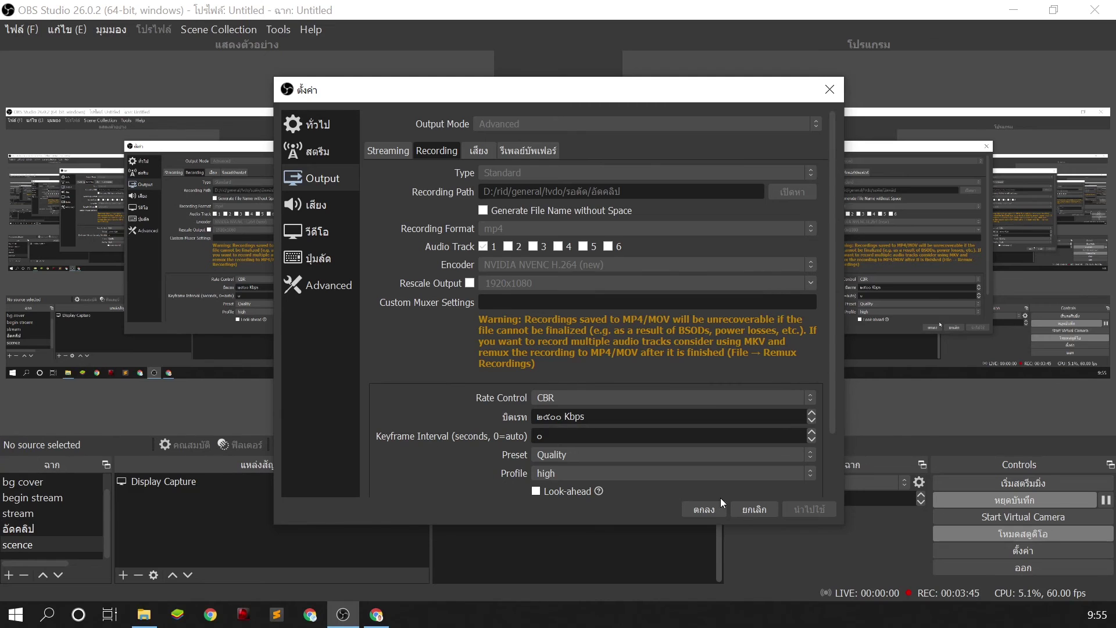
click(748, 514)
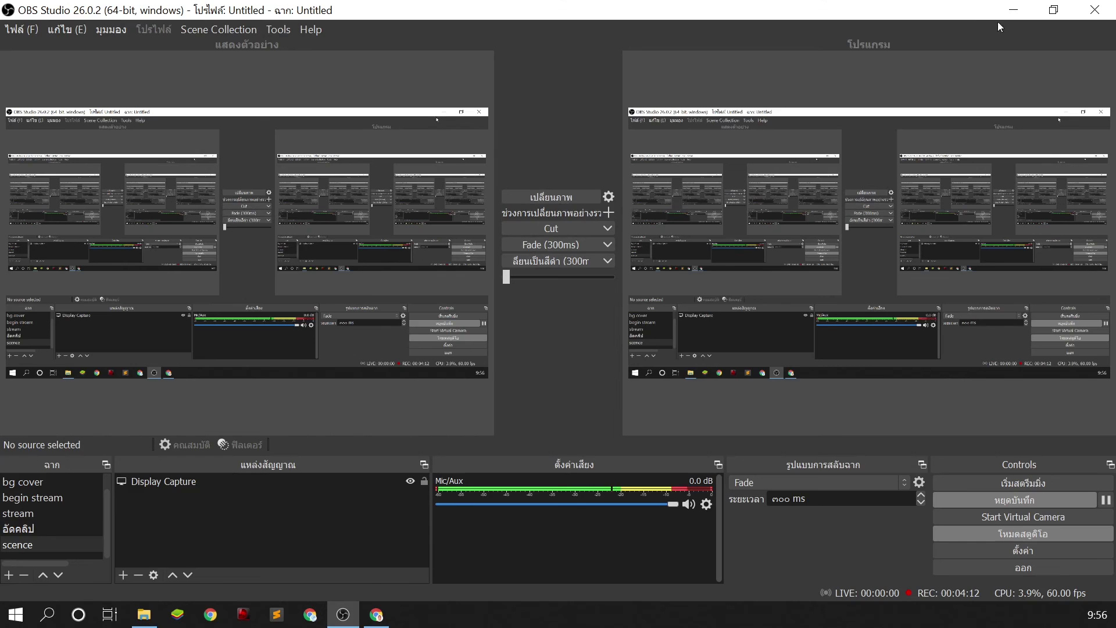
Minimize OBS Studio, view the YouTube page in Chrome, and return to OBS Studio
click(1014, 9)
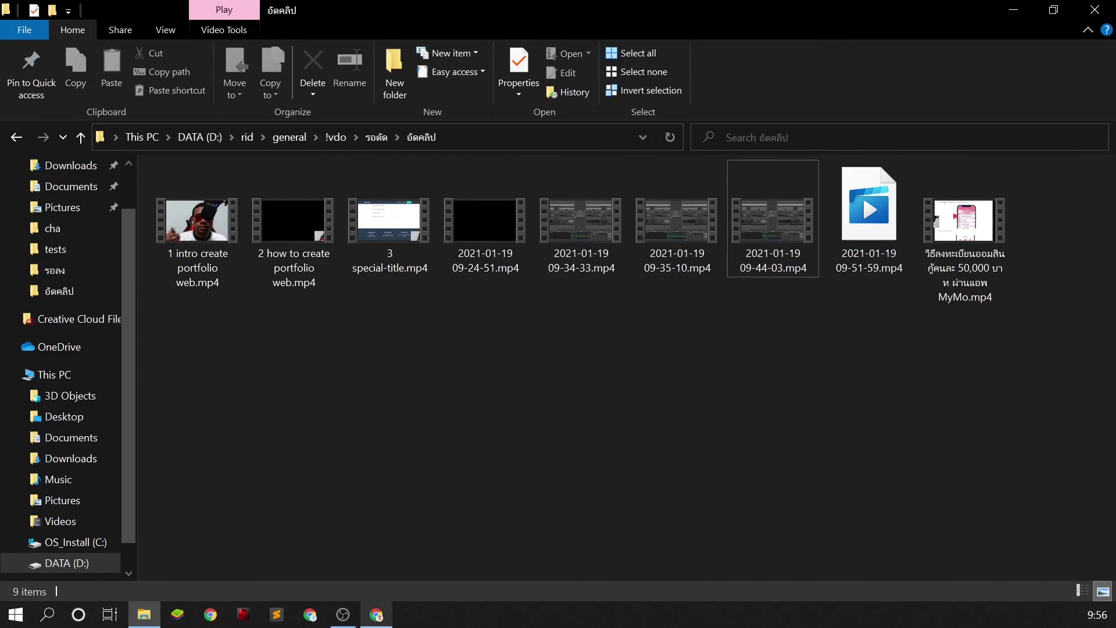
click(377, 614)
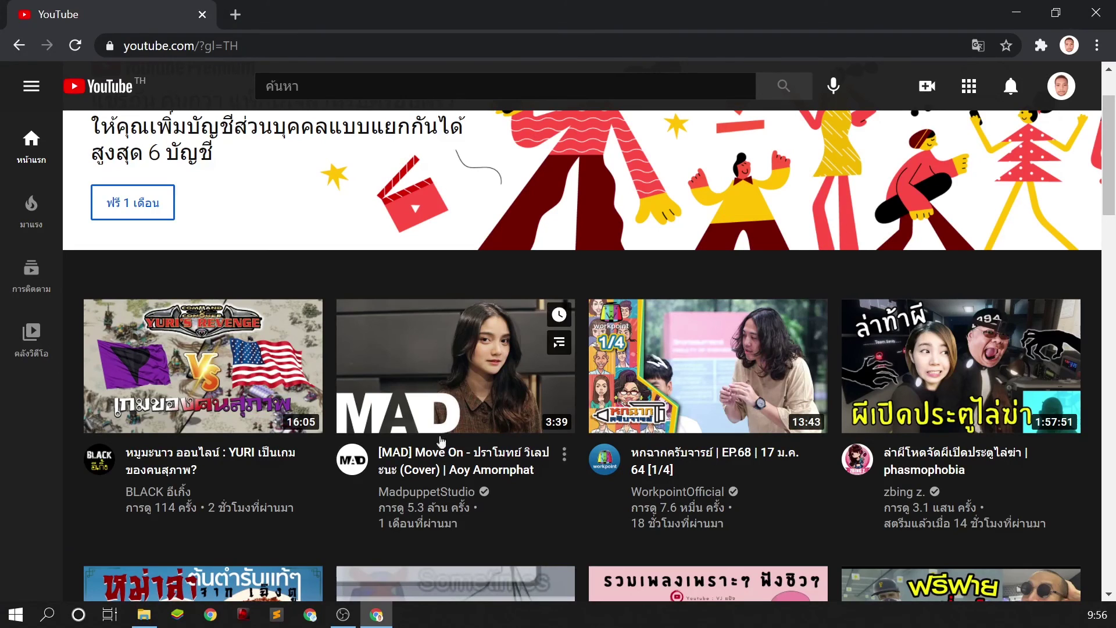
click(357, 617)
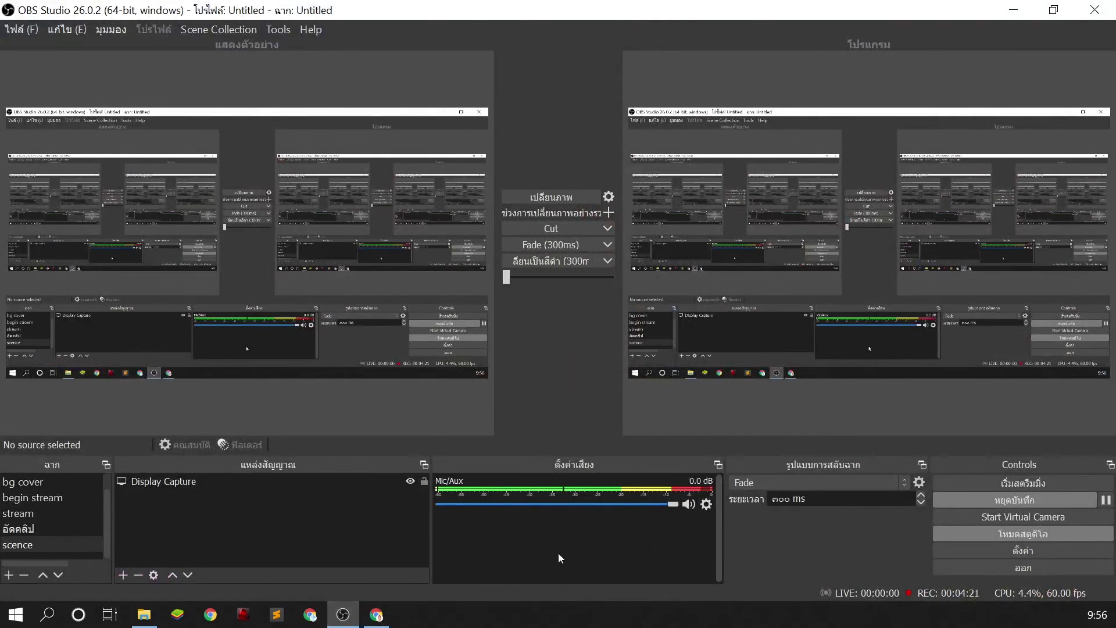